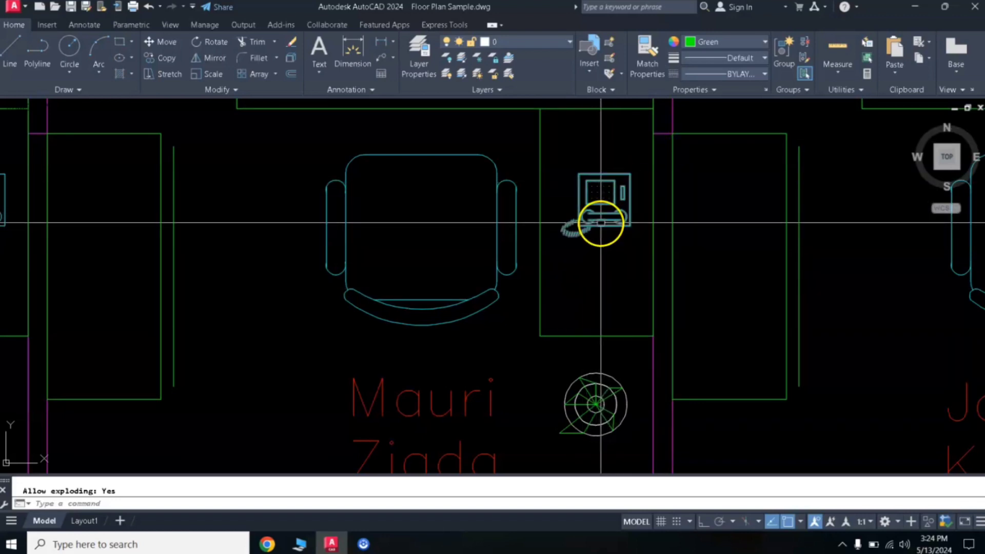
Run BLOCKREPLACE and pick the desk phone, FNPHONE, in the drawing as the block to be replaced.
middle_drag(601, 223, 634, 250)
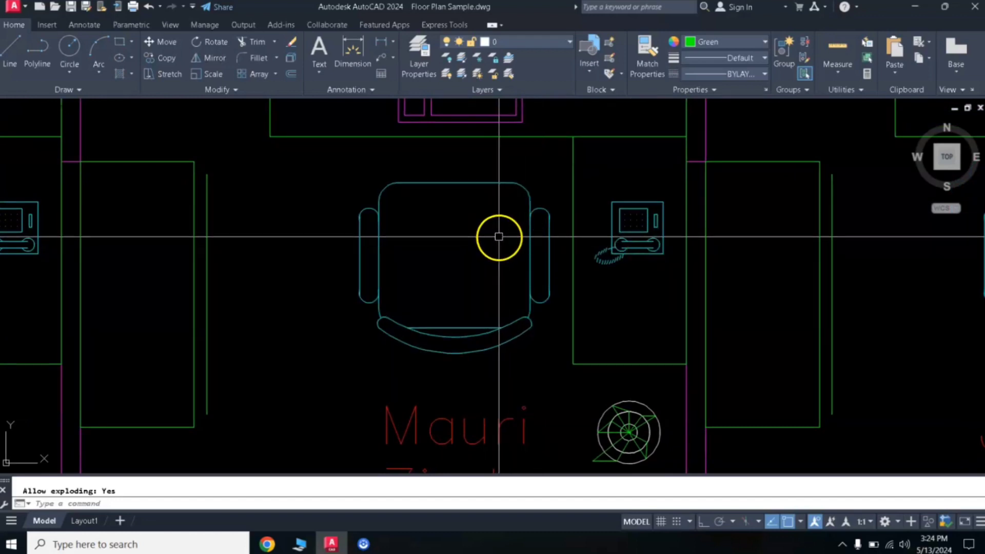
scroll(450, 257, down, 3)
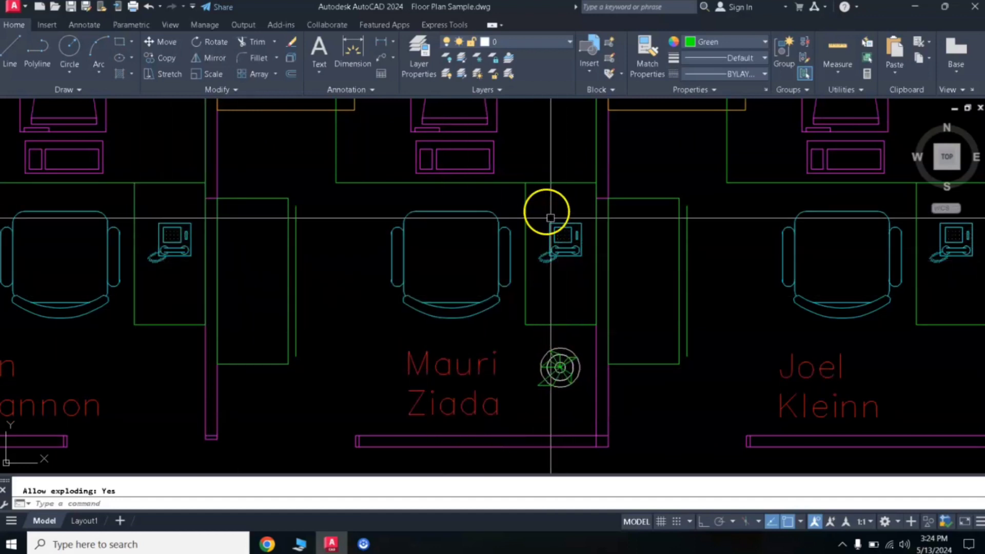
scroll(563, 241, up, 2)
middle_drag(554, 192, 597, 211)
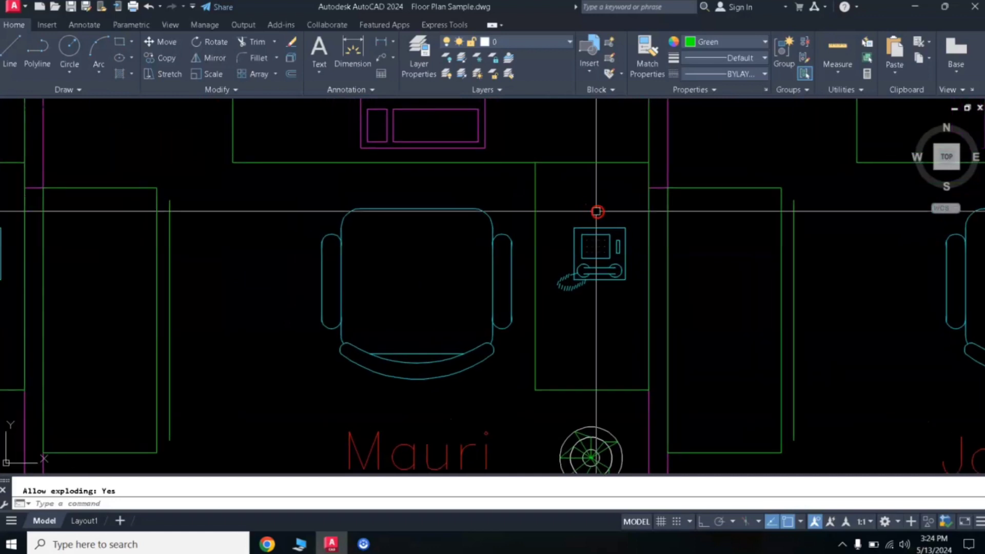
text(Bl)
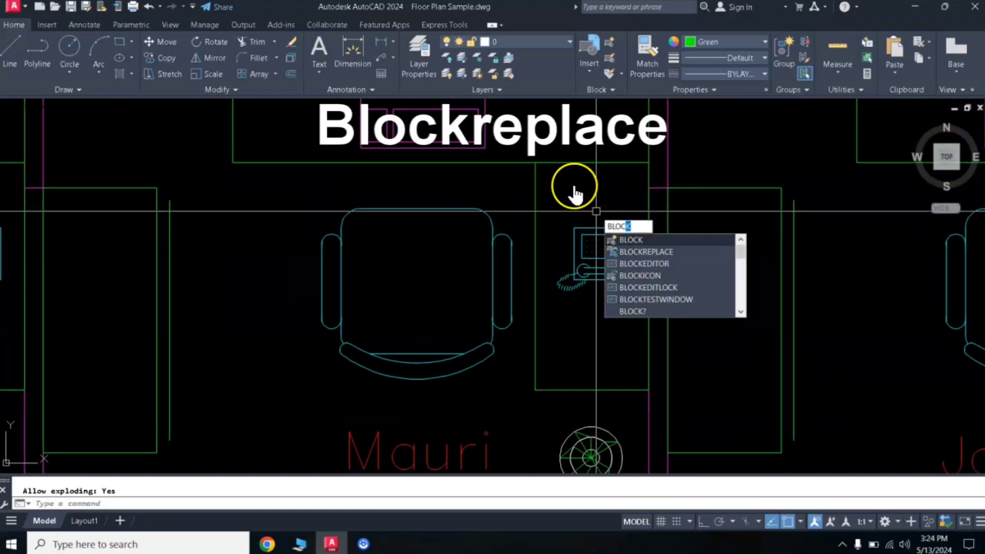
click(647, 253)
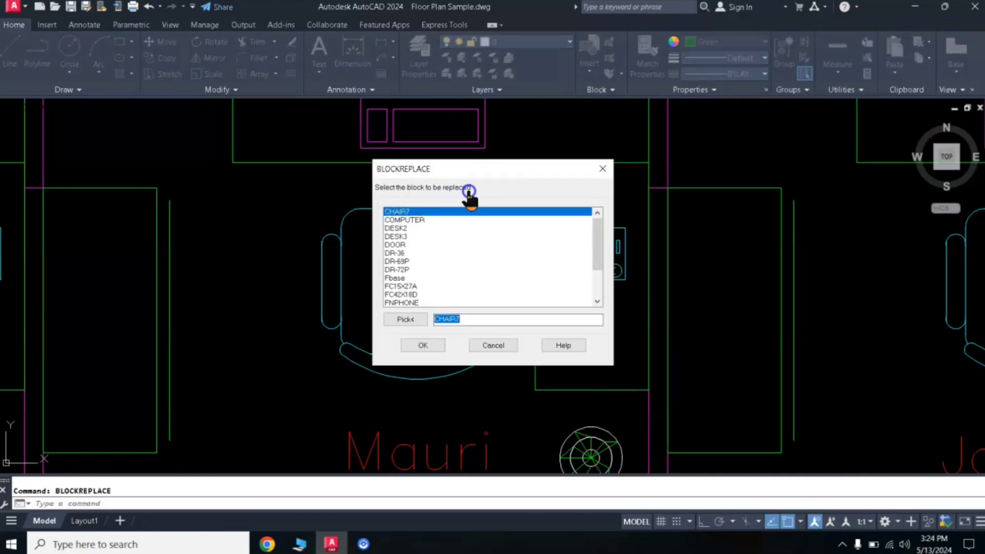
click(404, 320)
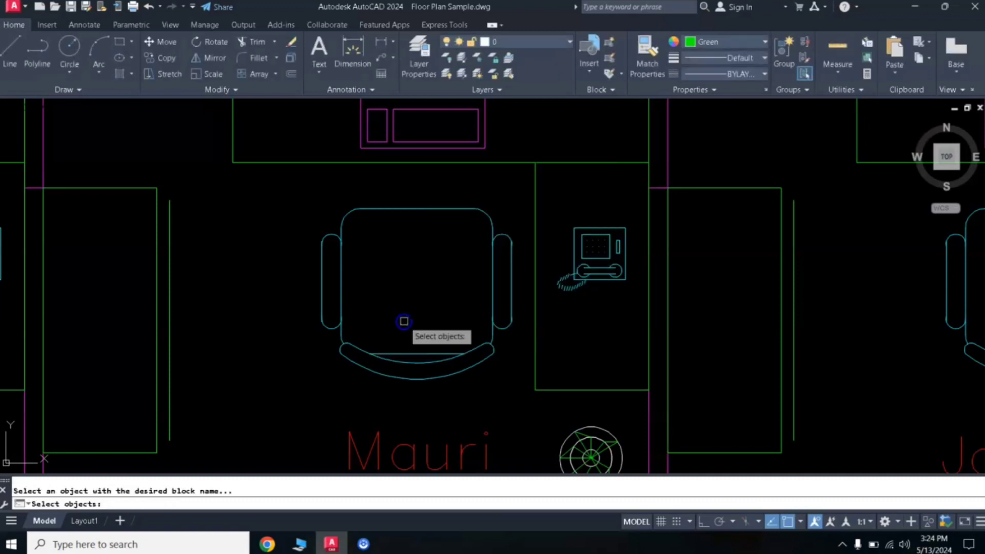
click(585, 241)
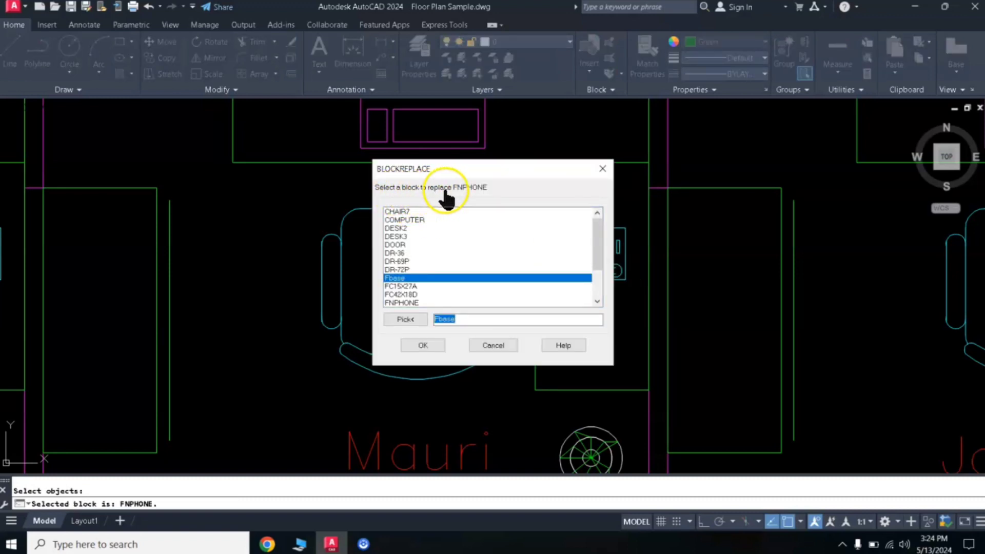
Pick the round Fbase block below the desk as the replacement and decline purging unreferenced items.
click(403, 319)
click(571, 445)
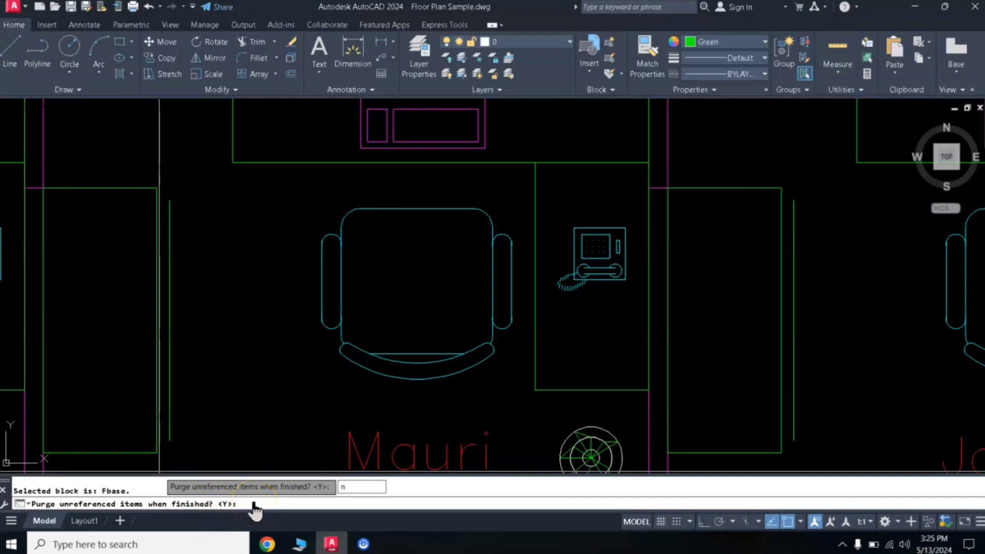
key(Return)
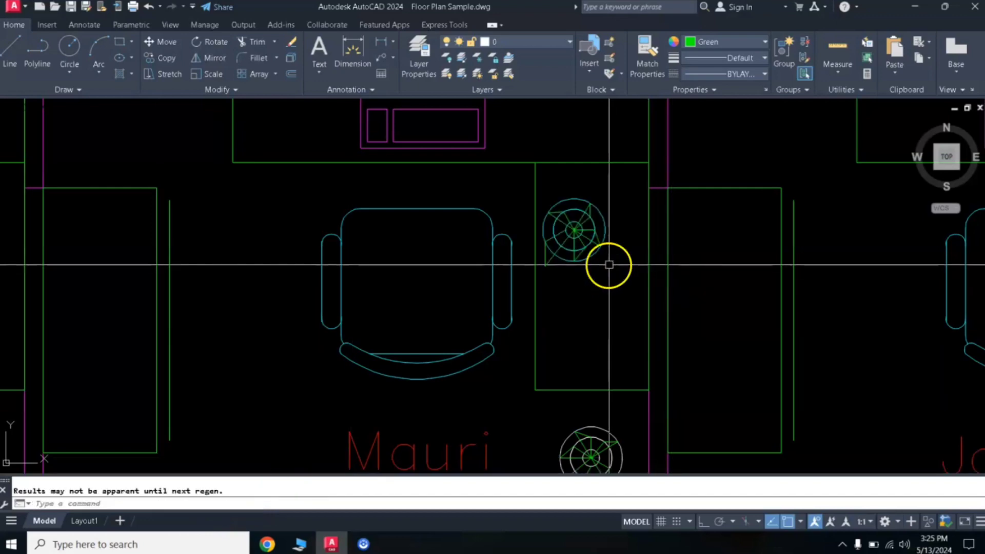
Inspect the replaced phone blocks on the desks across the cubicles and offices of the floor plan.
scroll(606, 236, down, 7)
scroll(413, 229, up, 2)
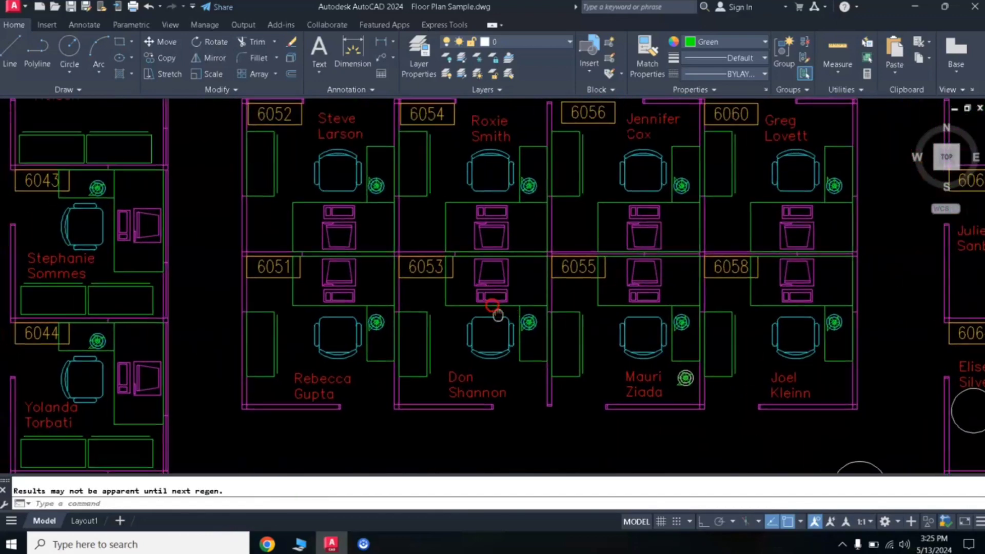
scroll(530, 324, up, 4)
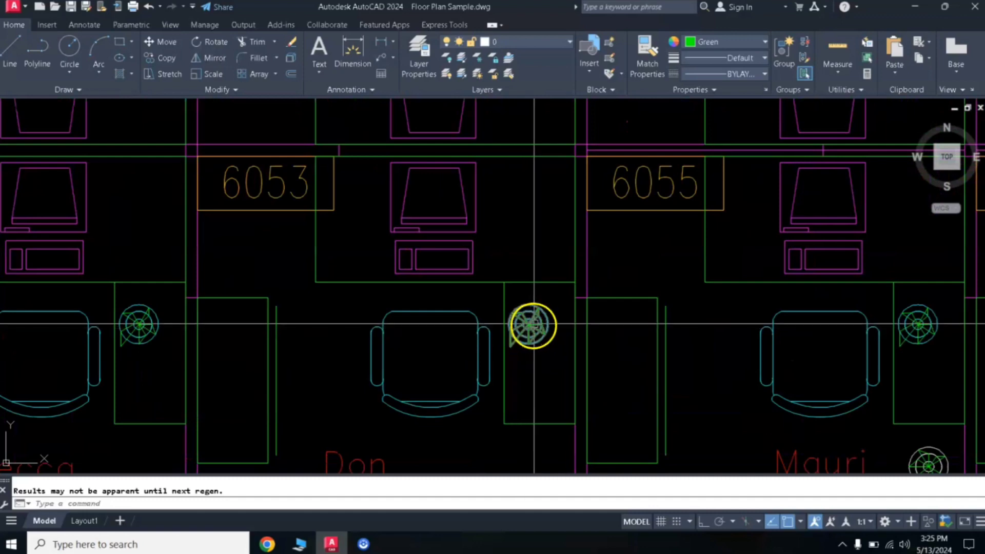
scroll(532, 323, down, 4)
scroll(380, 324, up, 4)
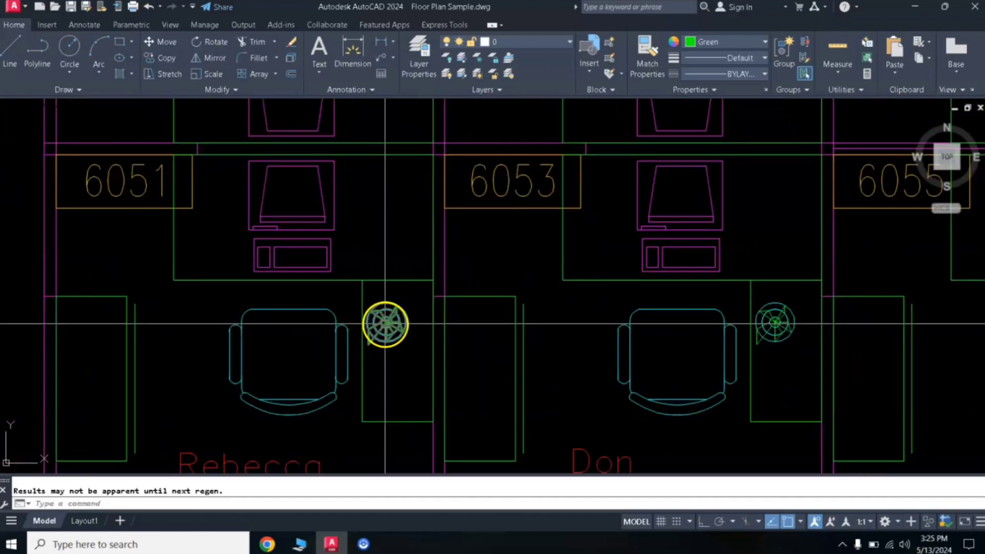
scroll(385, 313, down, 6)
middle_drag(395, 244, 575, 325)
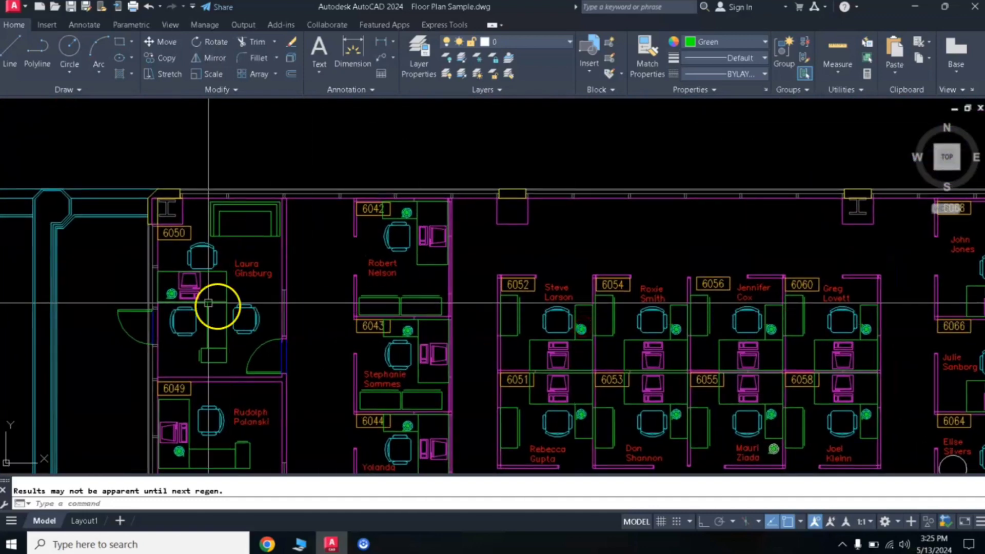
scroll(216, 304, up, 6)
scroll(171, 287, up, 4)
scroll(256, 325, down, 8)
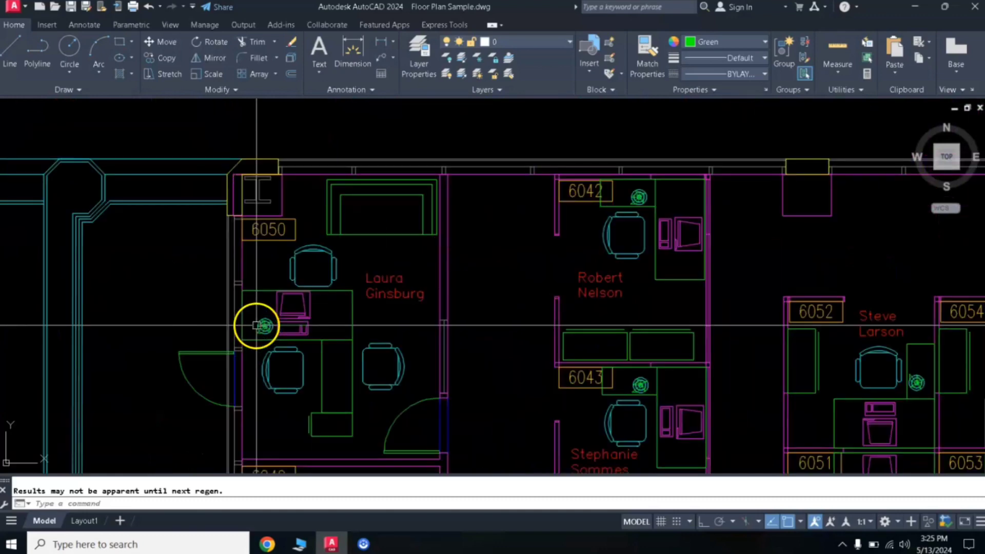
middle_drag(660, 341, 471, 265)
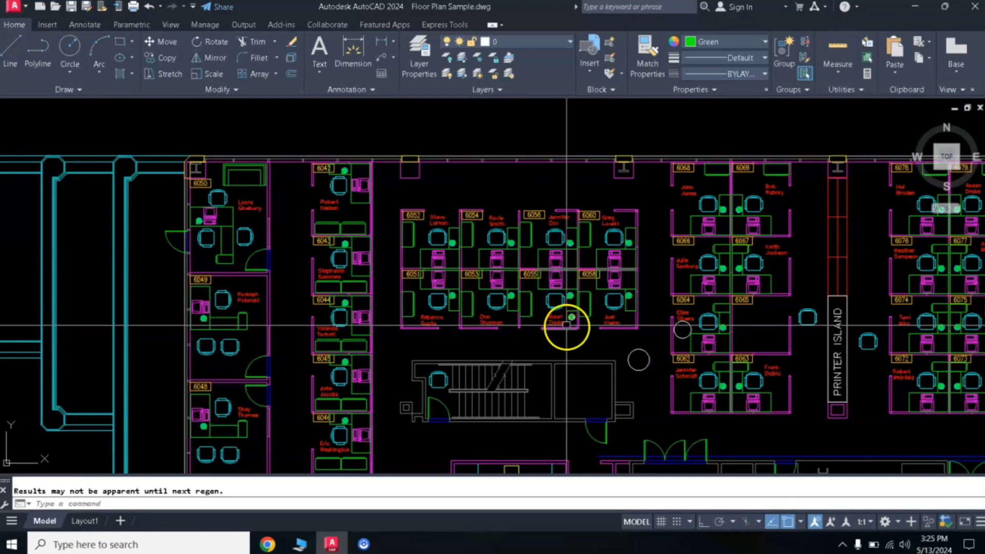
scroll(567, 325, up, 7)
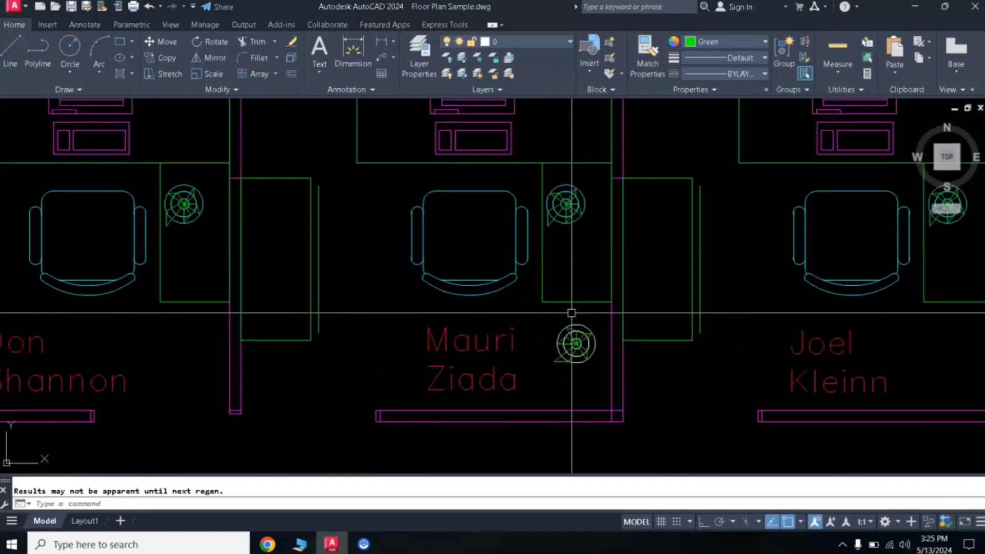
scroll(582, 330, up, 5)
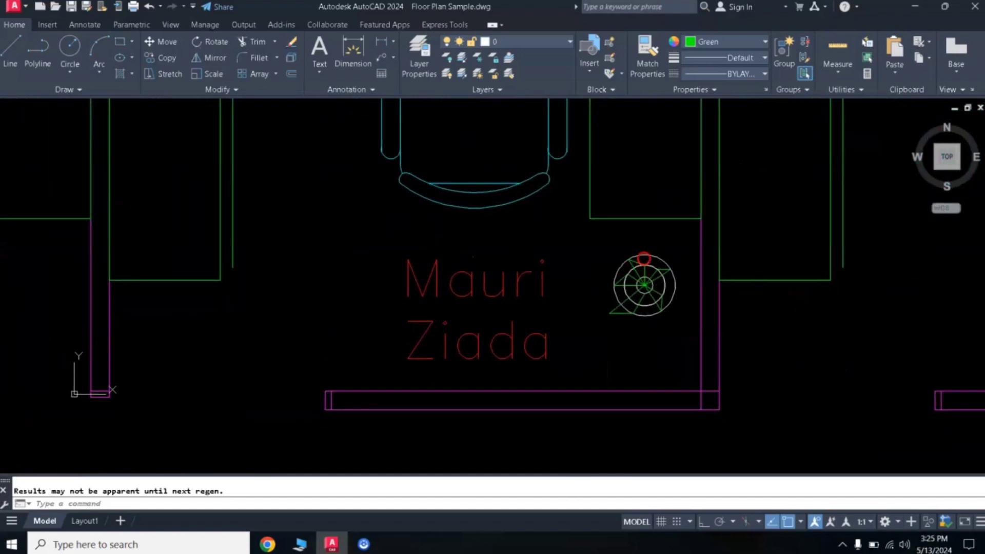
scroll(631, 267, down, 4)
middle_drag(581, 257, 581, 317)
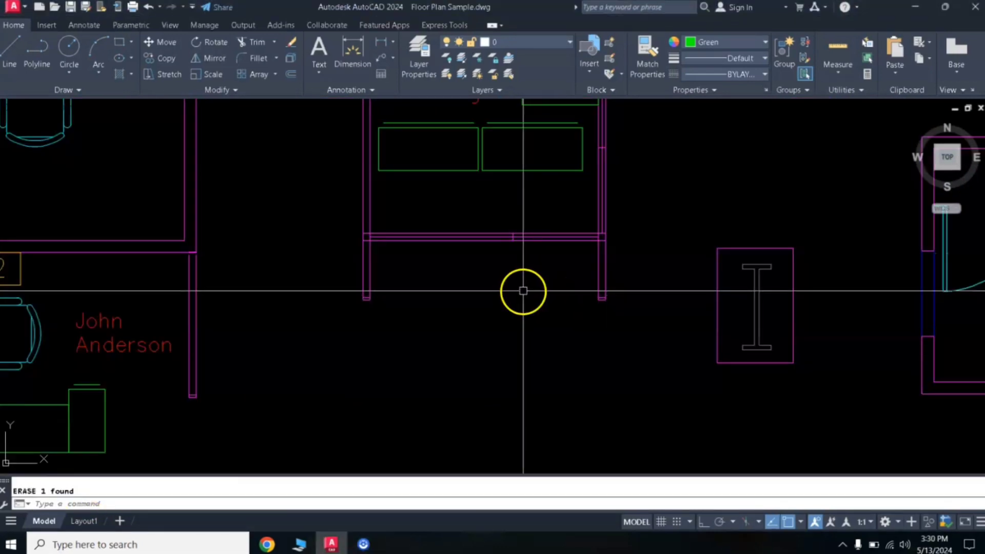
Draw a line between the inner lower corners of the two short wall ends below the cubicle.
scroll(523, 291, up, 4)
scroll(522, 272, down, 3)
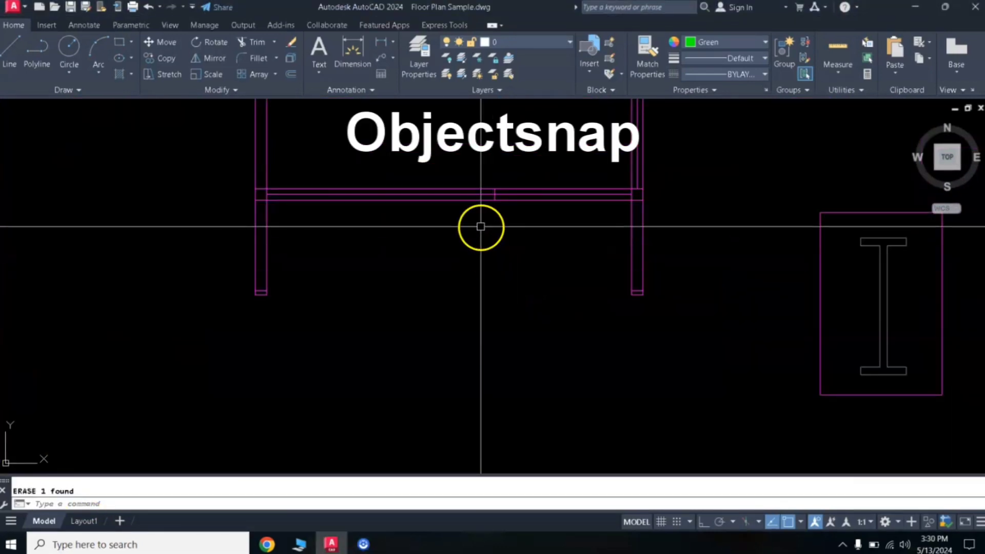
middle_drag(479, 226, 527, 276)
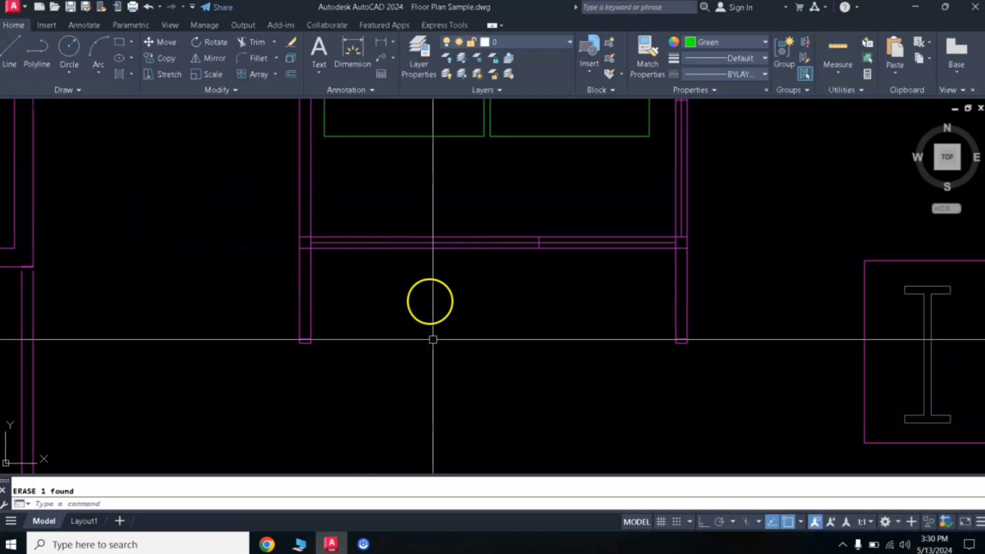
click(14, 47)
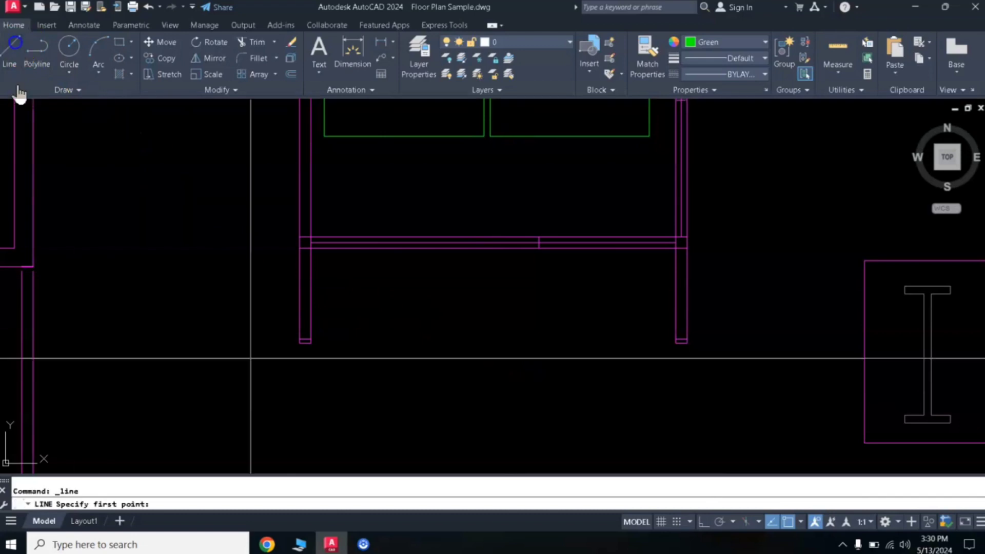
click(306, 342)
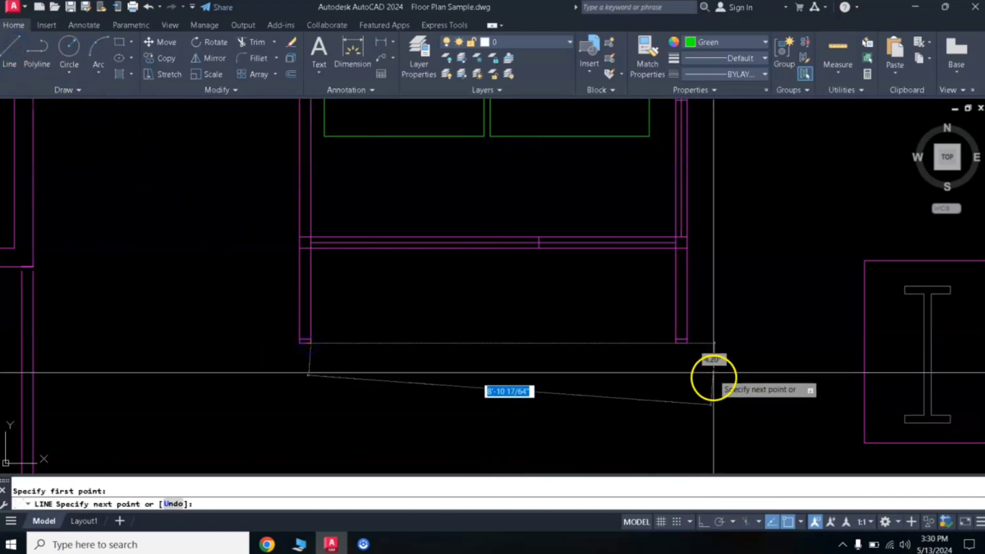
click(676, 342)
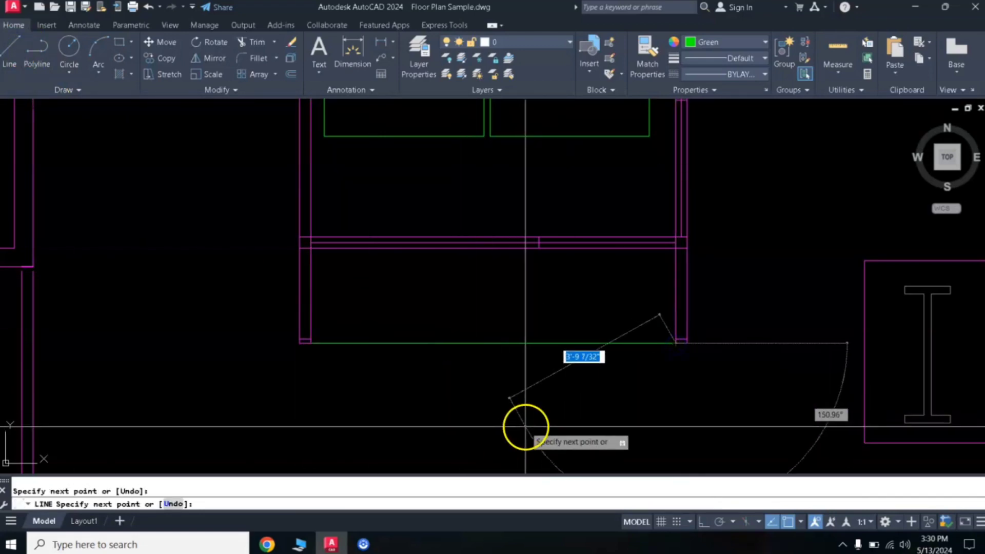
key(Return)
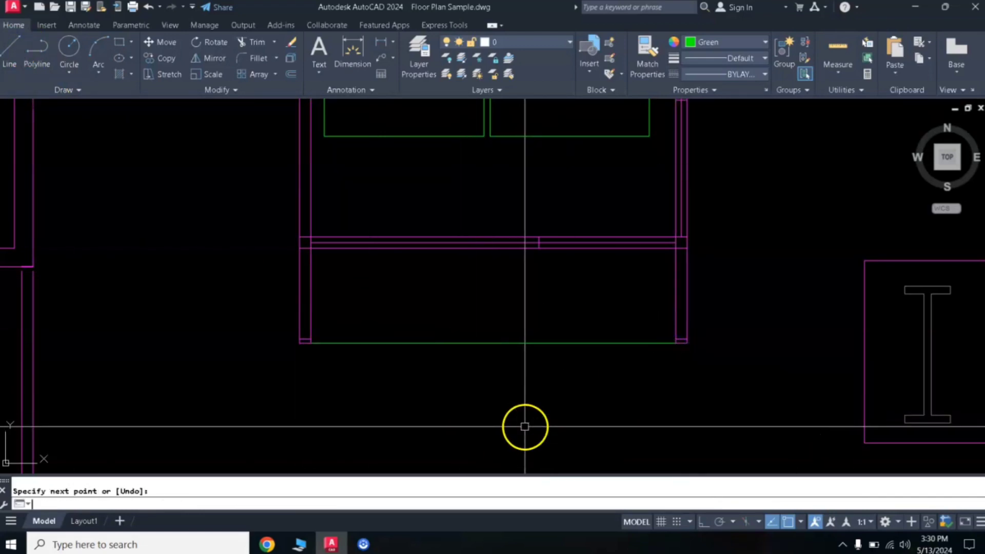
Draw a small circle centred on the midpoint of the line between the wall ends, and erase that line.
click(70, 47)
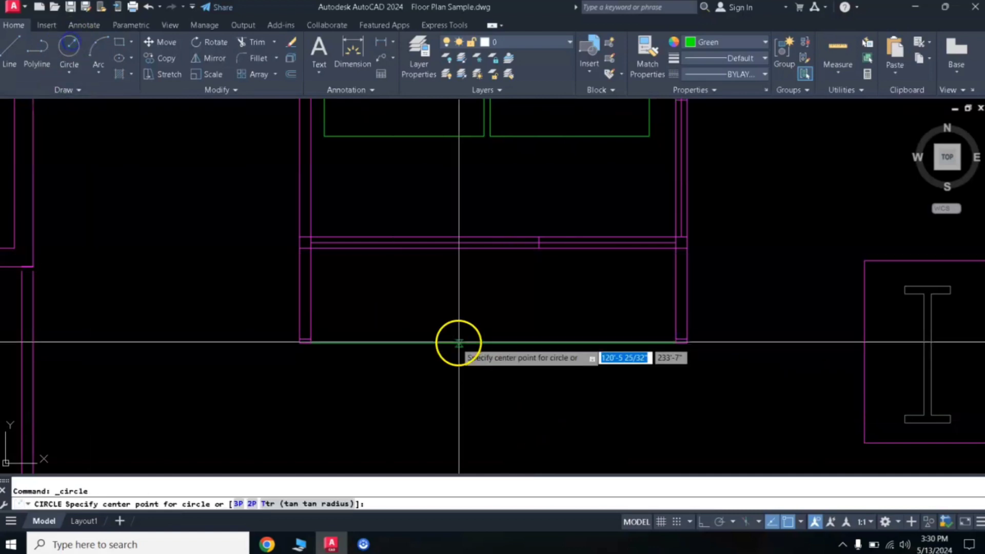
click(492, 343)
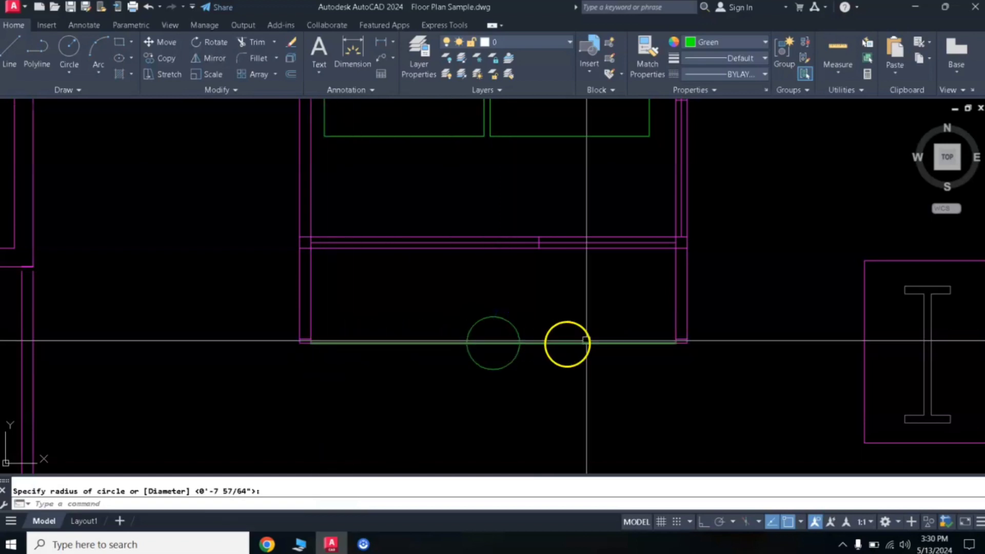
click(492, 356)
click(433, 343)
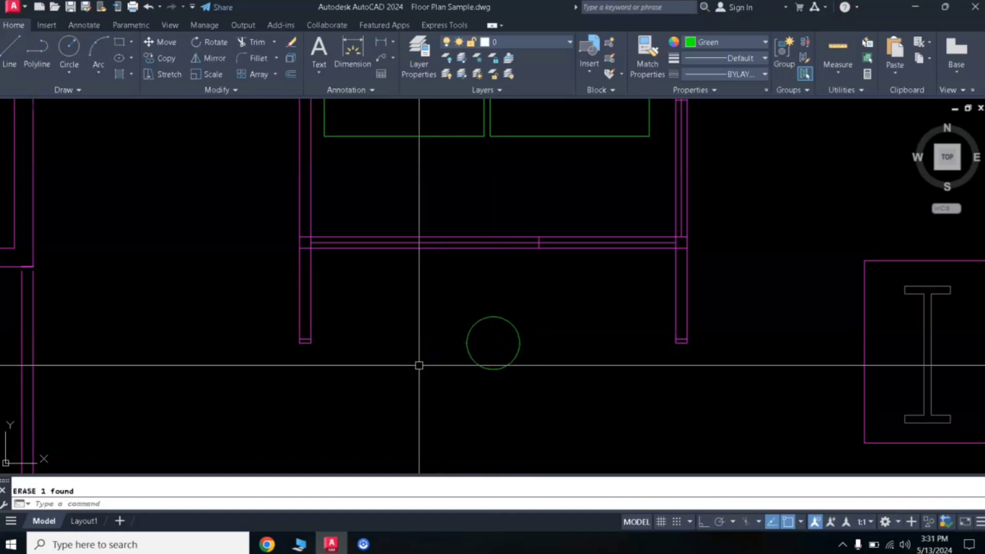
click(456, 390)
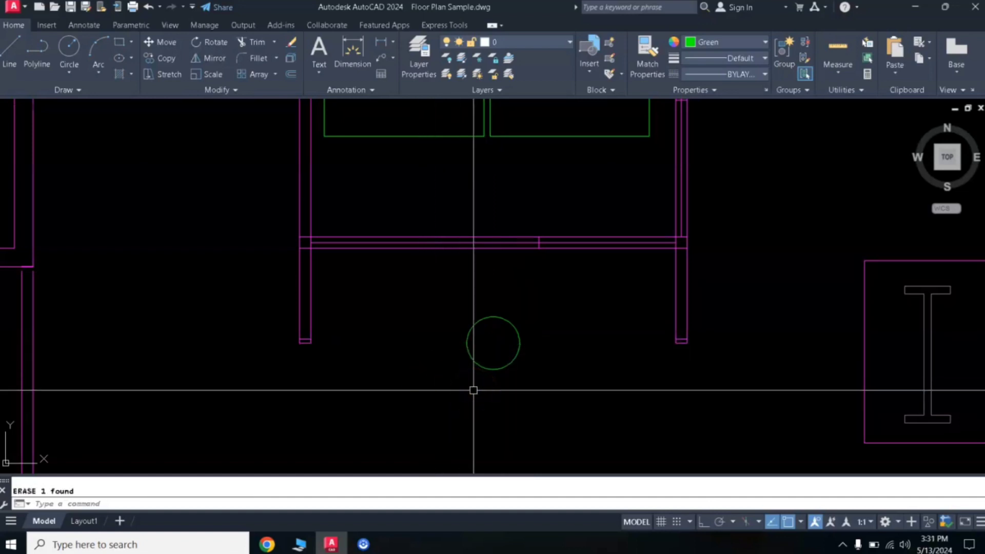
click(539, 328)
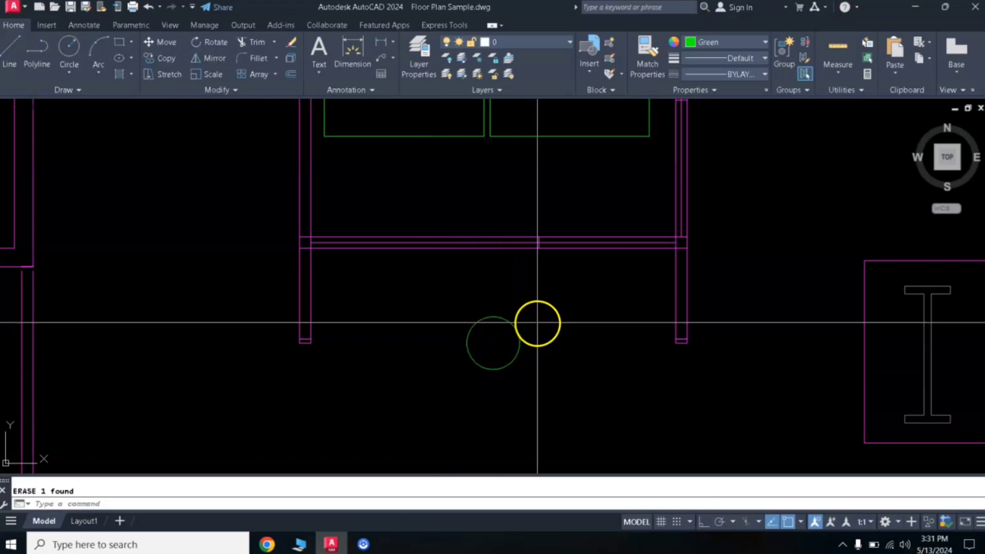
click(463, 362)
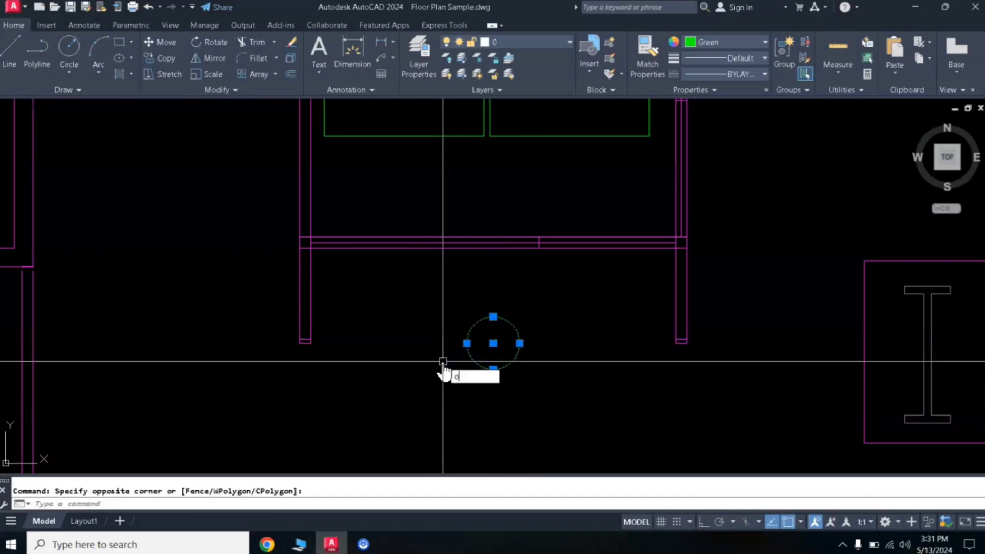
key(Return)
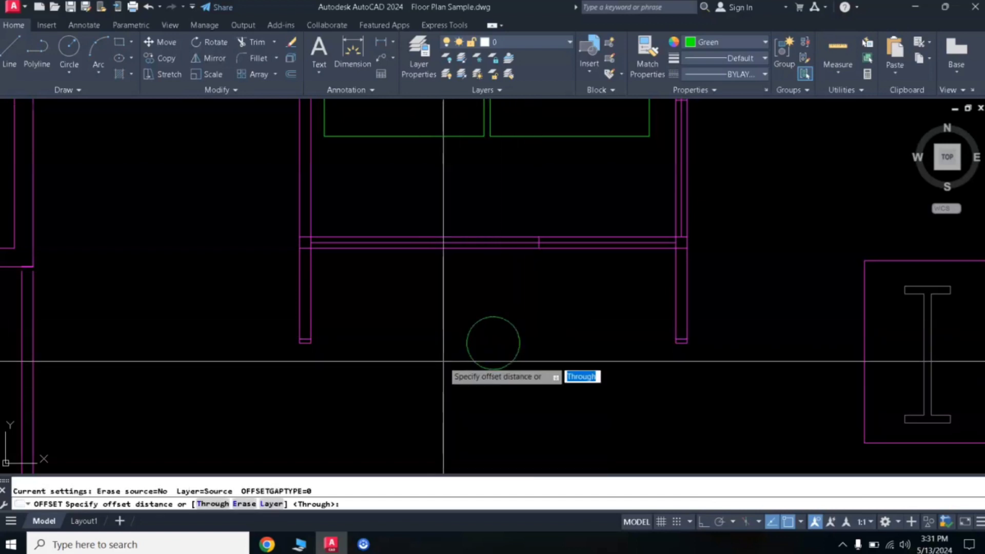
key(Escape)
Select the small circle between the two wall ends and erase it.
click(485, 356)
click(460, 373)
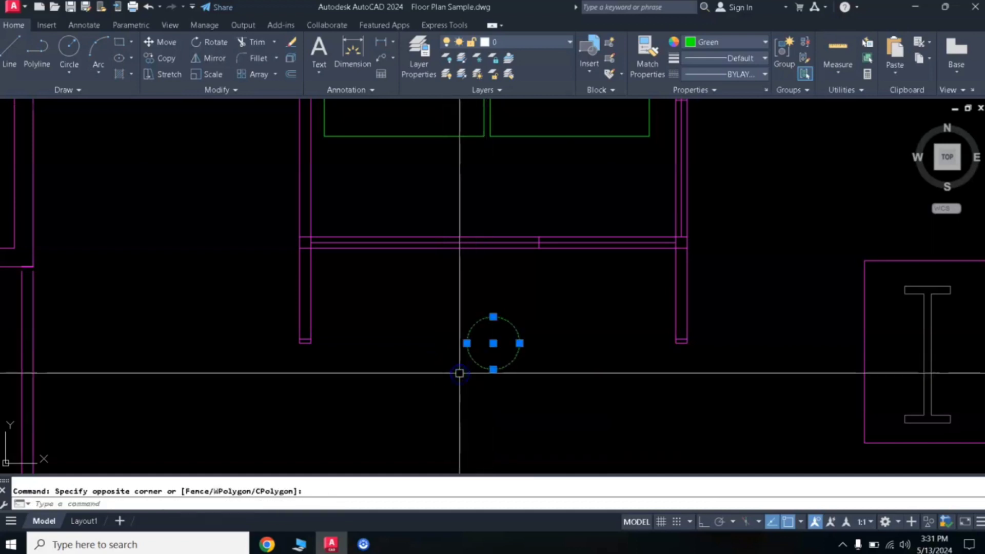
click(444, 366)
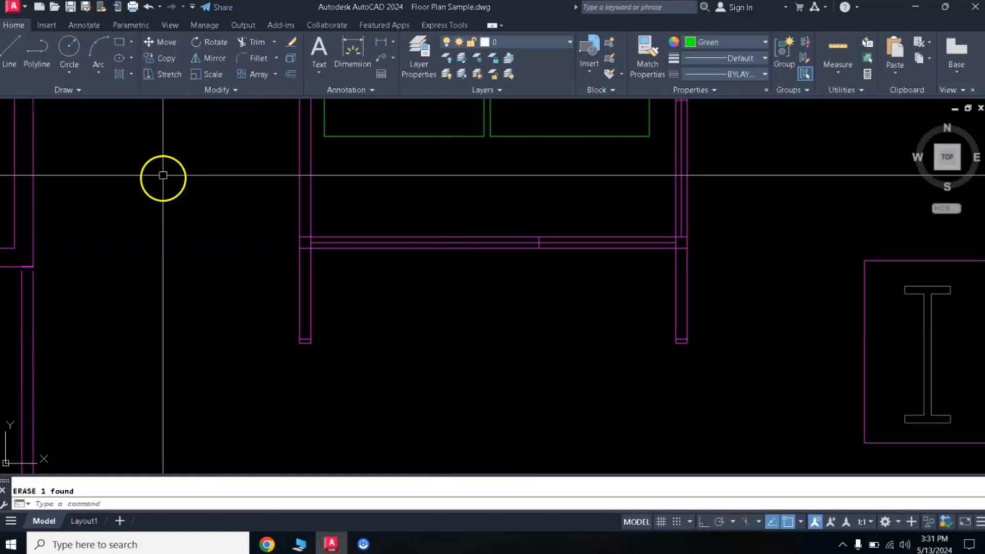
Draw a small circle centred midway between the inner lower corners of the two wall ends, using Mid Between 2 Points.
click(69, 51)
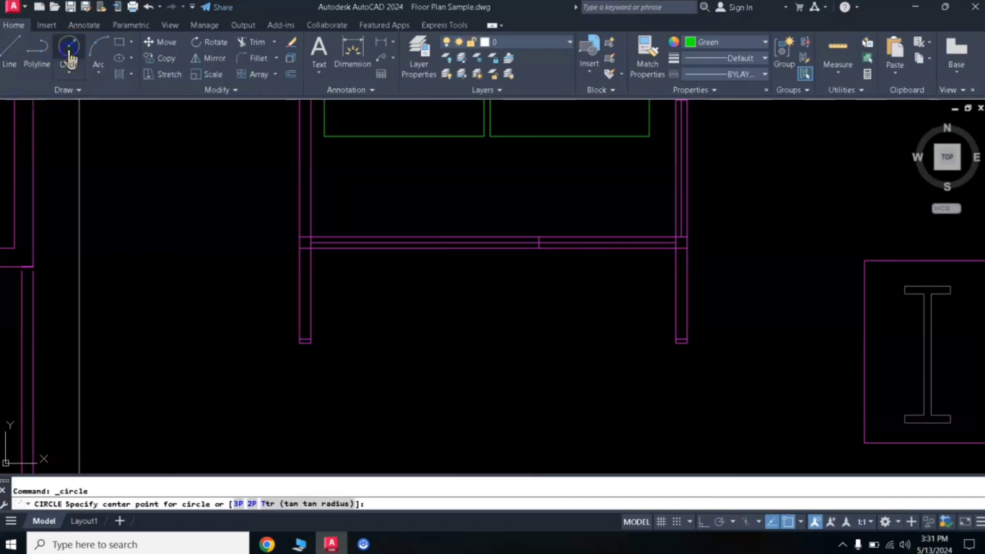
shift+right_click(174, 259)
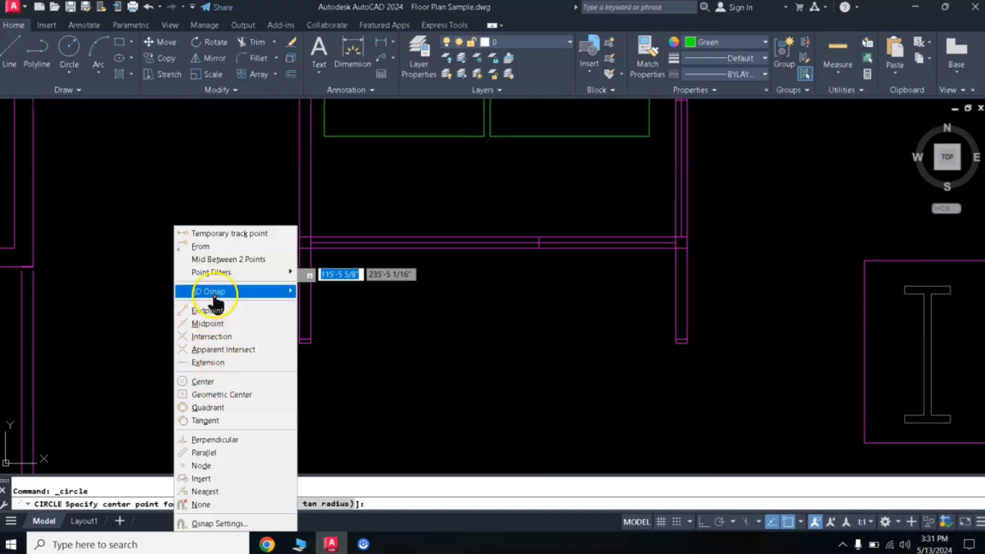
click(252, 260)
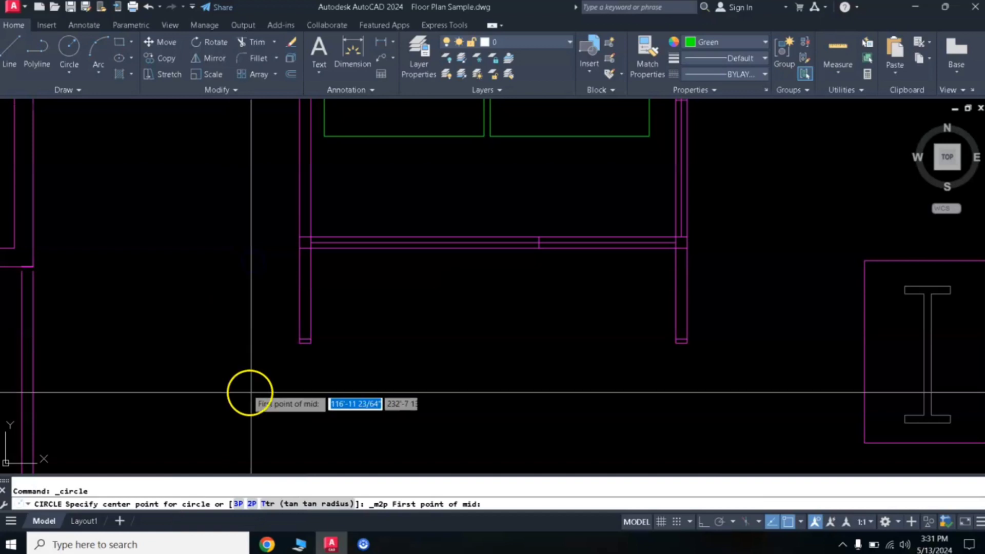
click(311, 343)
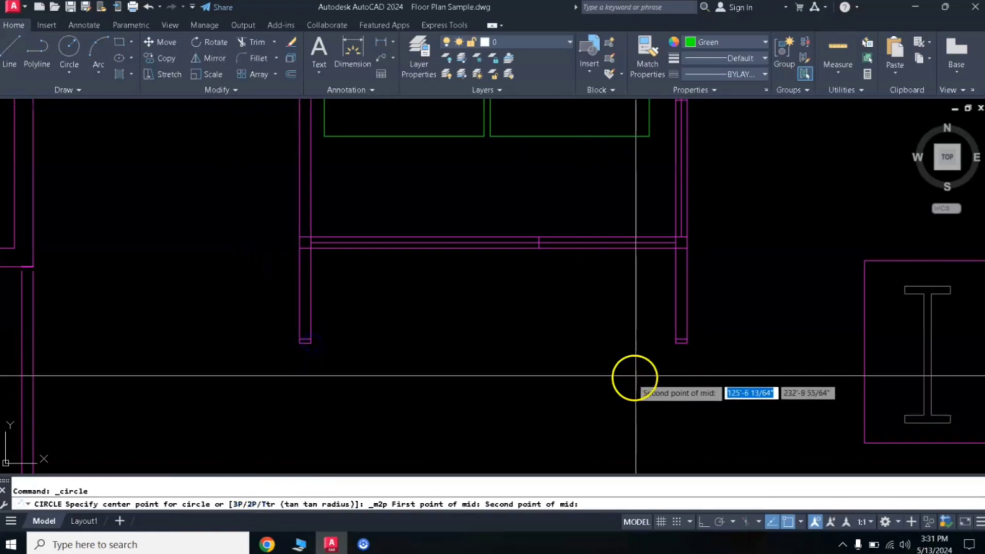
click(674, 347)
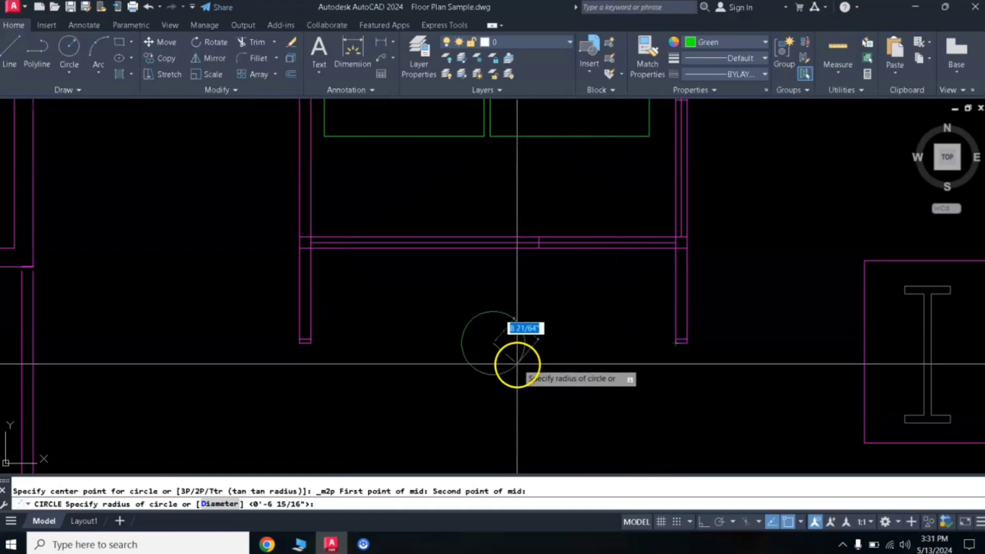
click(513, 362)
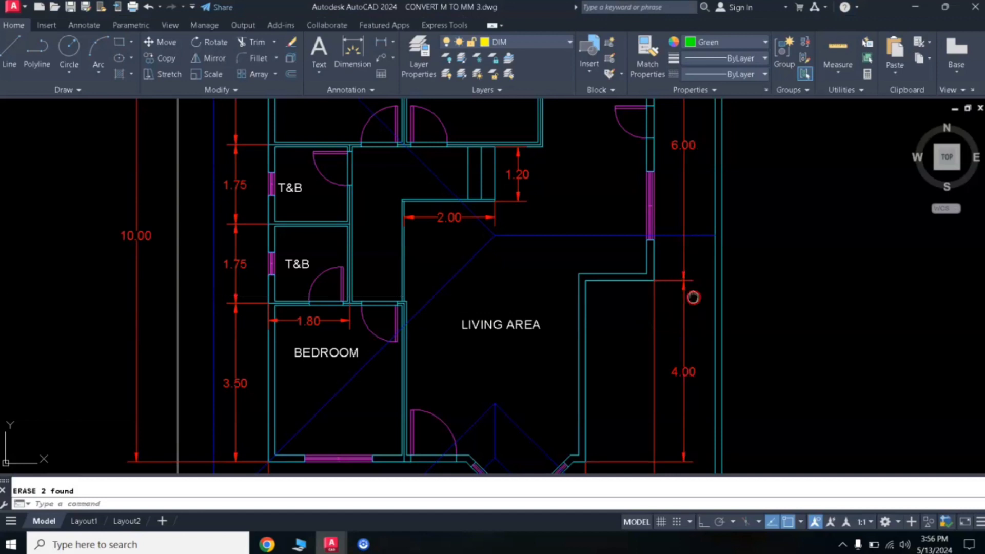
Draw a three-point arc, bulging upward, in the empty space to the right of the floor plan beside the living area.
middle_drag(692, 295, 561, 280)
scroll(561, 280, up, 5)
scroll(565, 279, down, 3)
middle_drag(631, 268, 523, 239)
scroll(606, 221, down, 2)
mouse_move(663, 246)
middle_down()
mouse_move(725, 264)
mouse_move(591, 279)
mouse_move(398, 271)
middle_up()
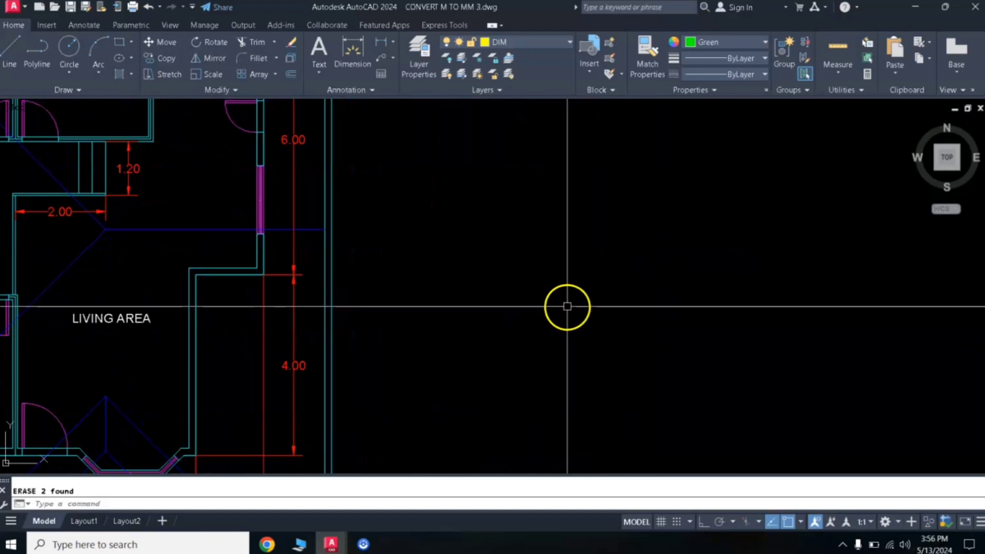
click(102, 60)
click(478, 369)
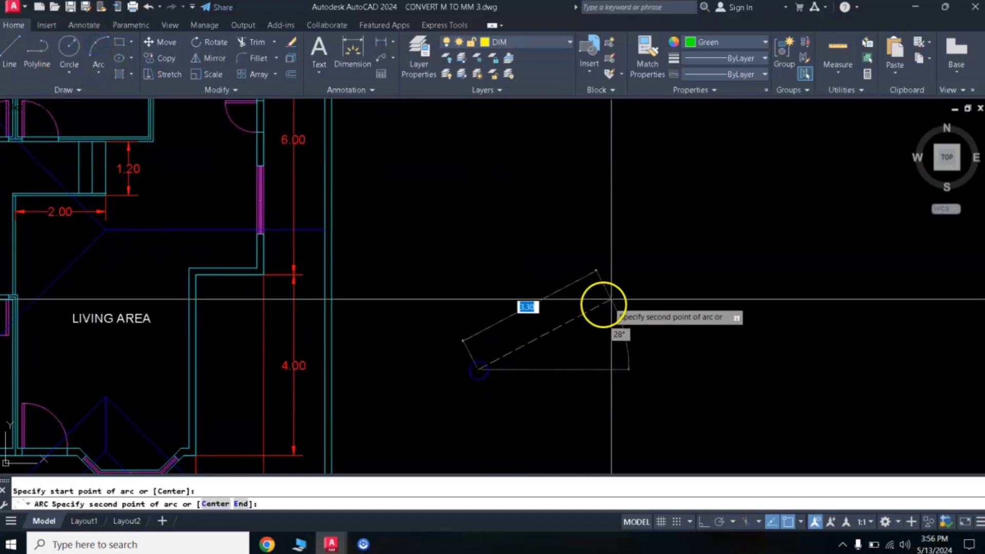
click(606, 268)
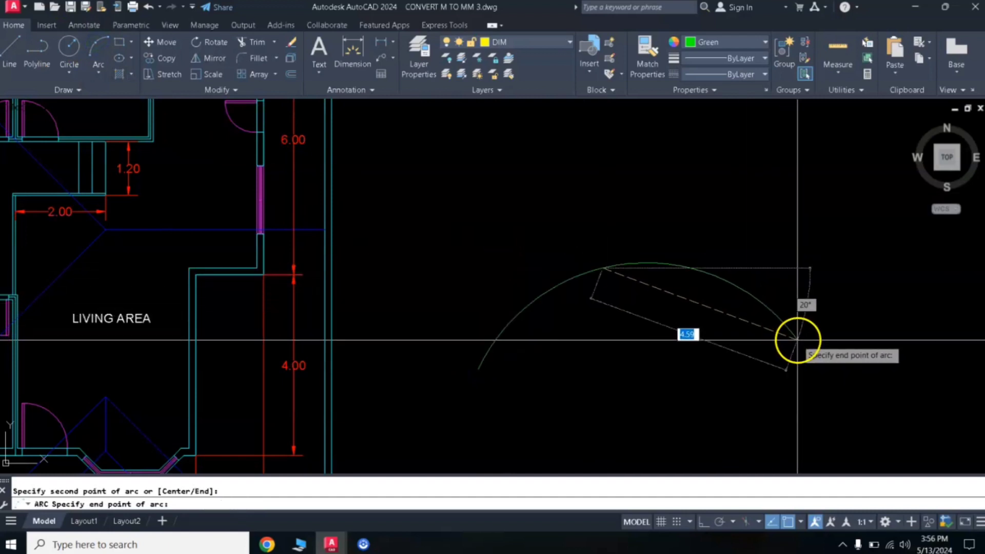
click(813, 369)
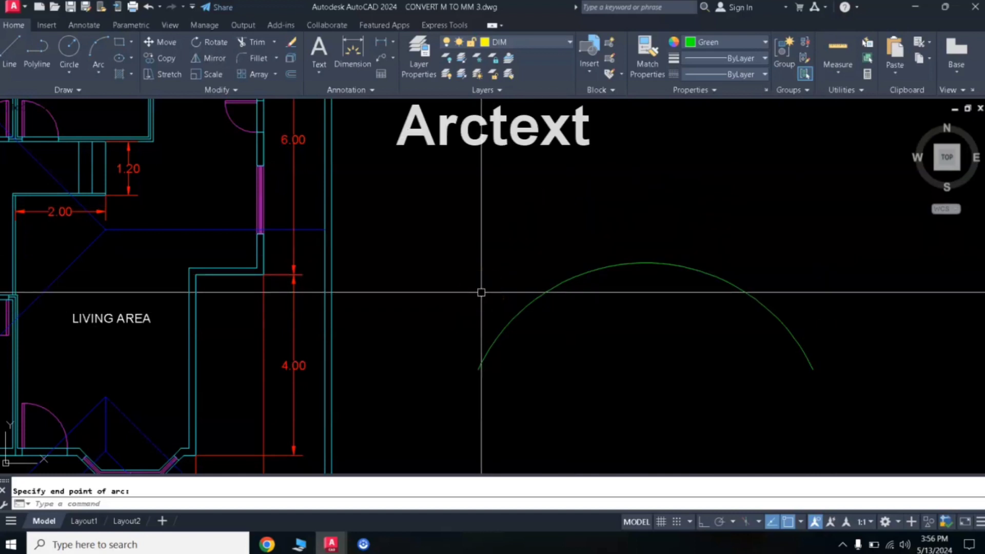
Run ARCTEXT on the new arc, place the text on the convex side and enter AUTOCAD OPERATOR as its text.
text(RC)
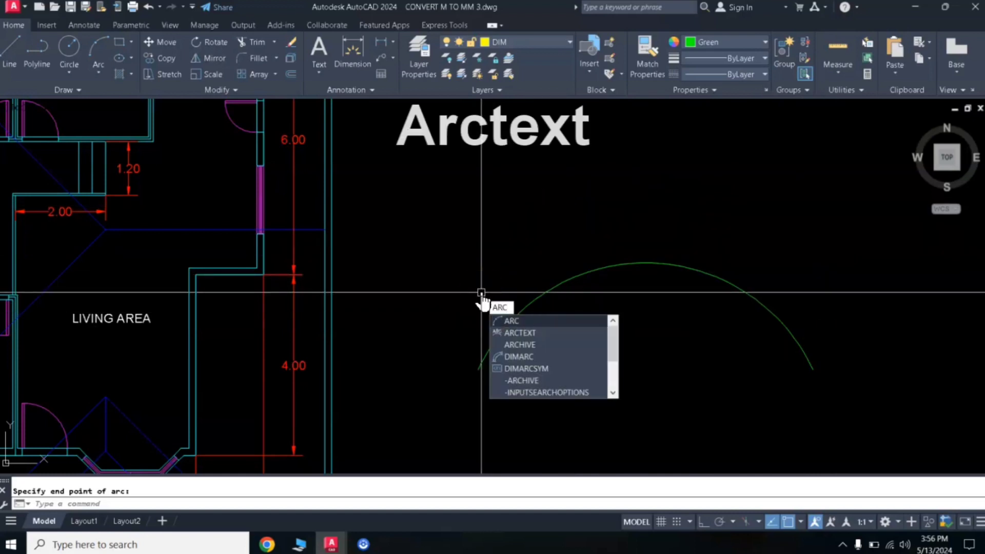
click(519, 333)
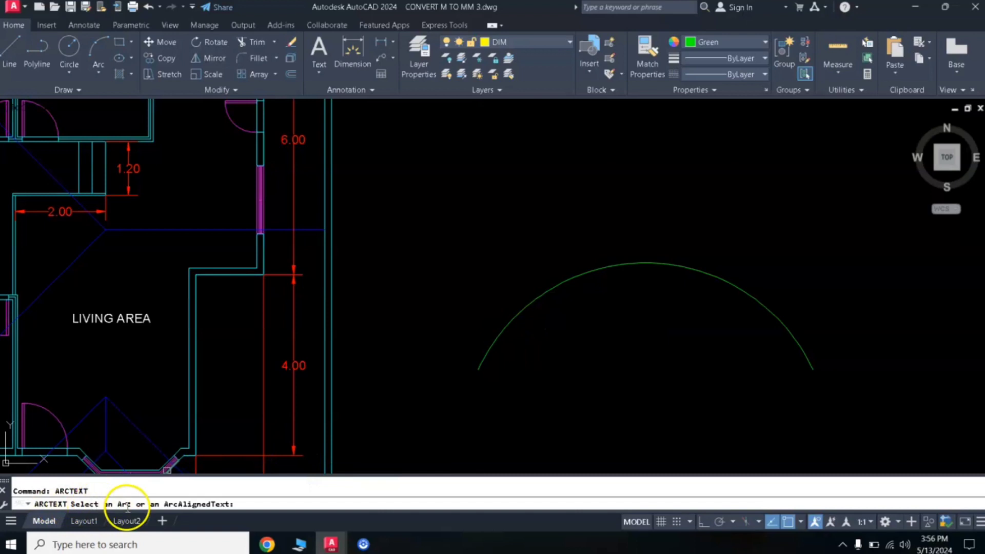
click(611, 266)
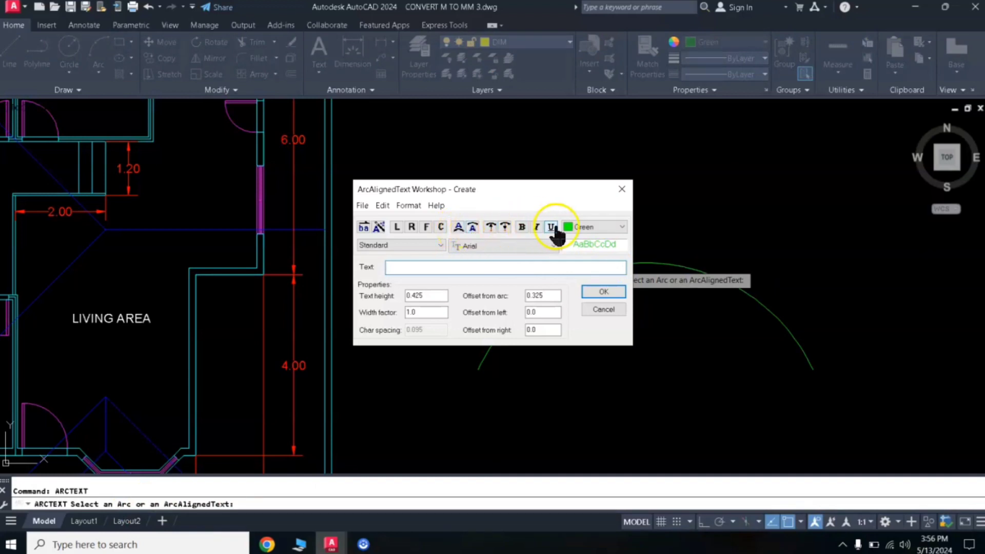
click(458, 229)
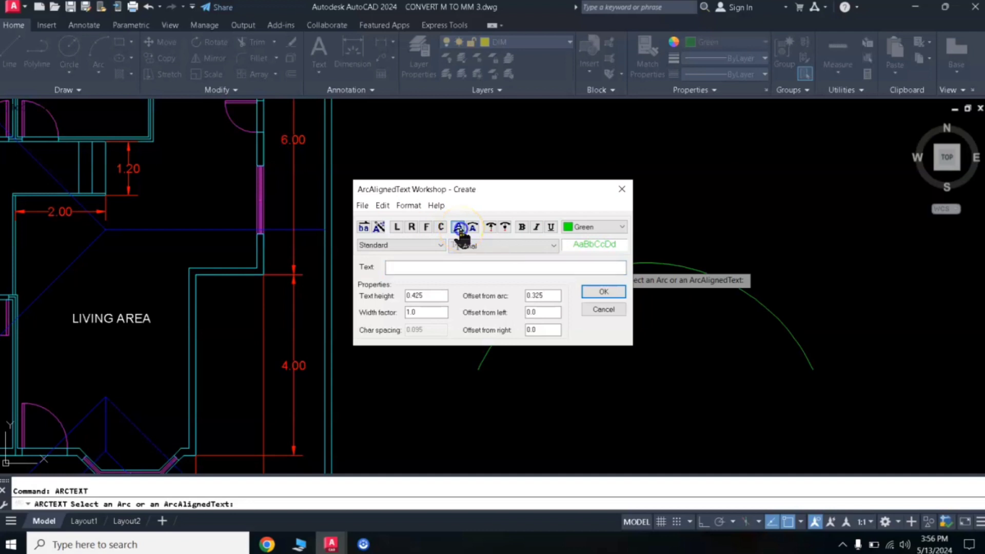
click(400, 270)
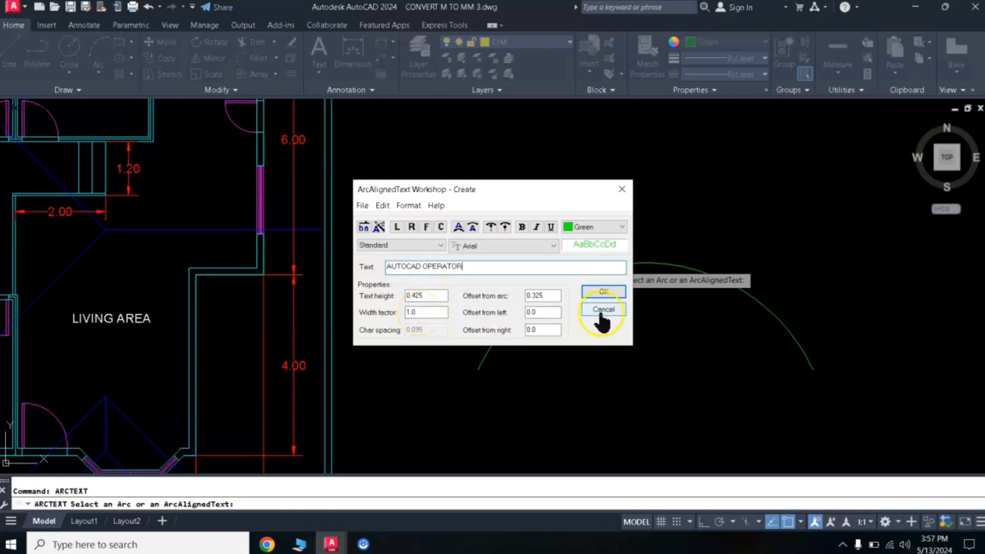
Set the arc-aligned text's height to 0.5 and its colour to Yellow, and create it.
double_click(424, 295)
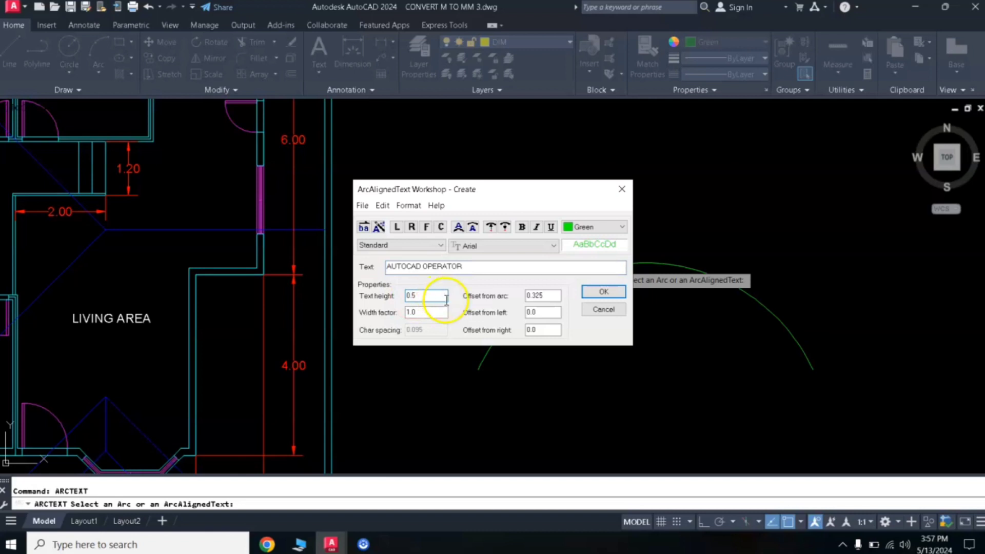
click(610, 231)
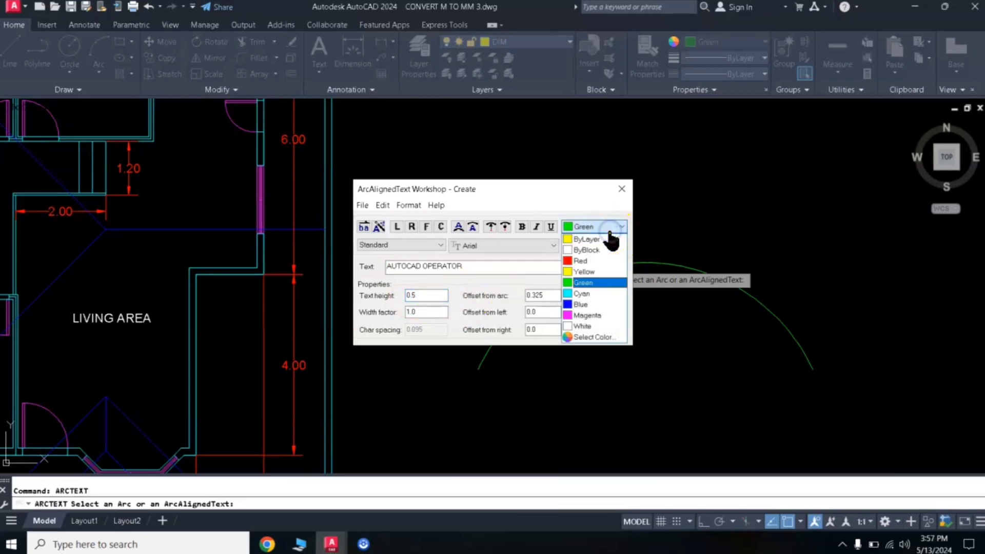
click(584, 271)
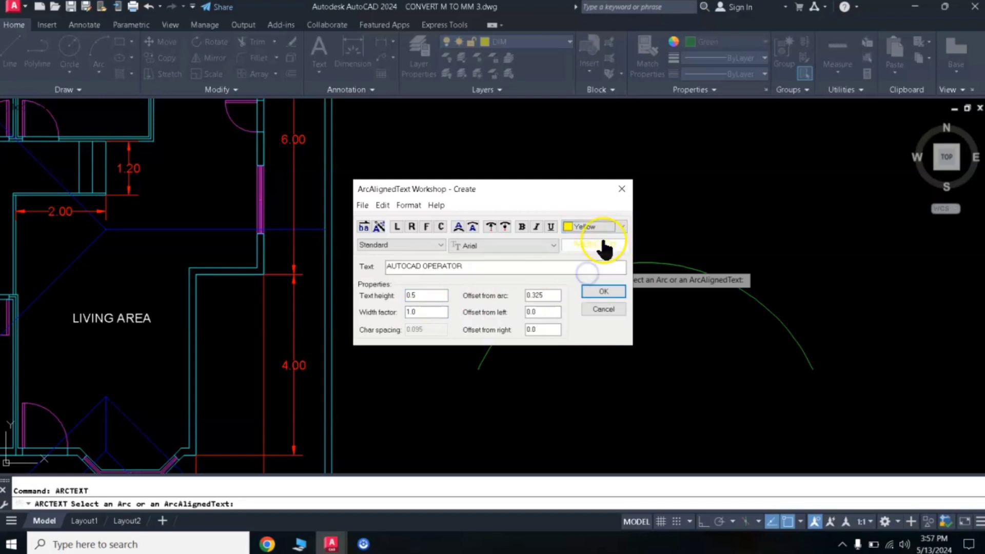
click(594, 293)
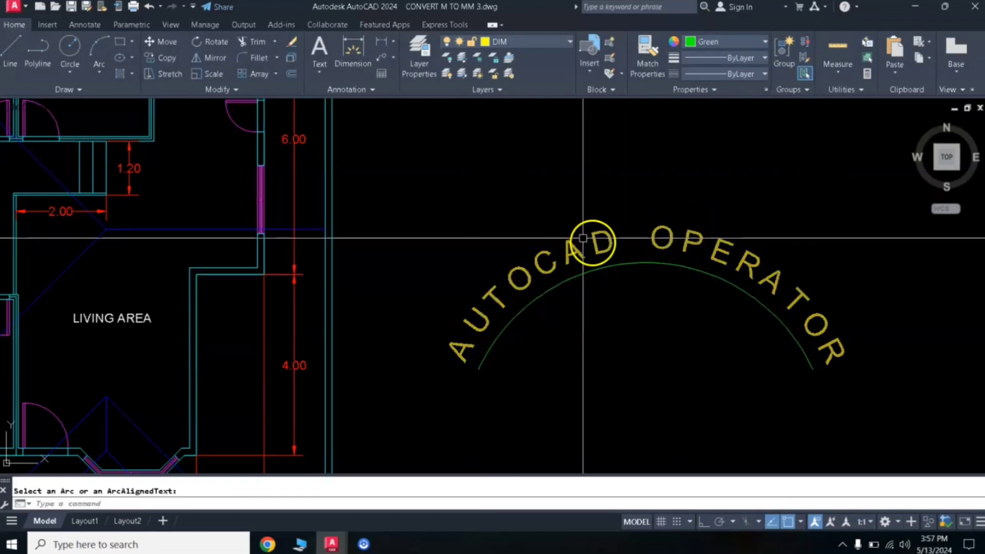
Draw a circle slightly larger than the arc in the empty space to the right of the AUTOCAD OPERATOR text.
scroll(653, 341, down, 2)
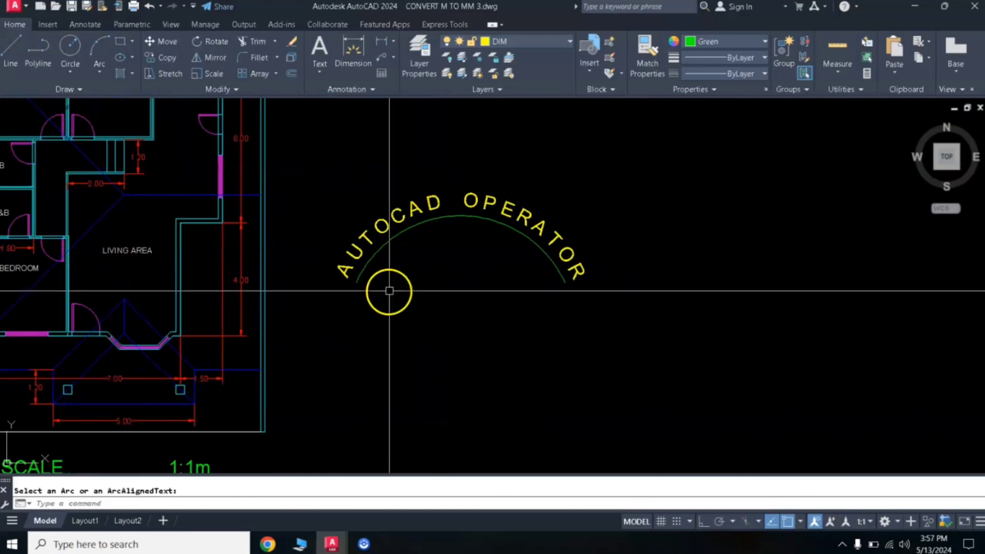
scroll(363, 263, up, 2)
scroll(367, 260, down, 2)
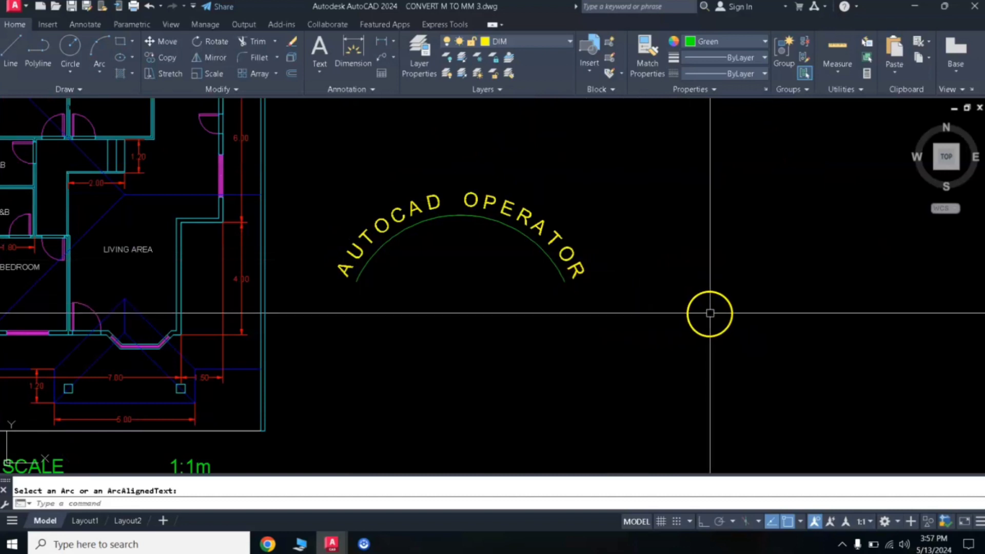
middle_drag(709, 314, 537, 277)
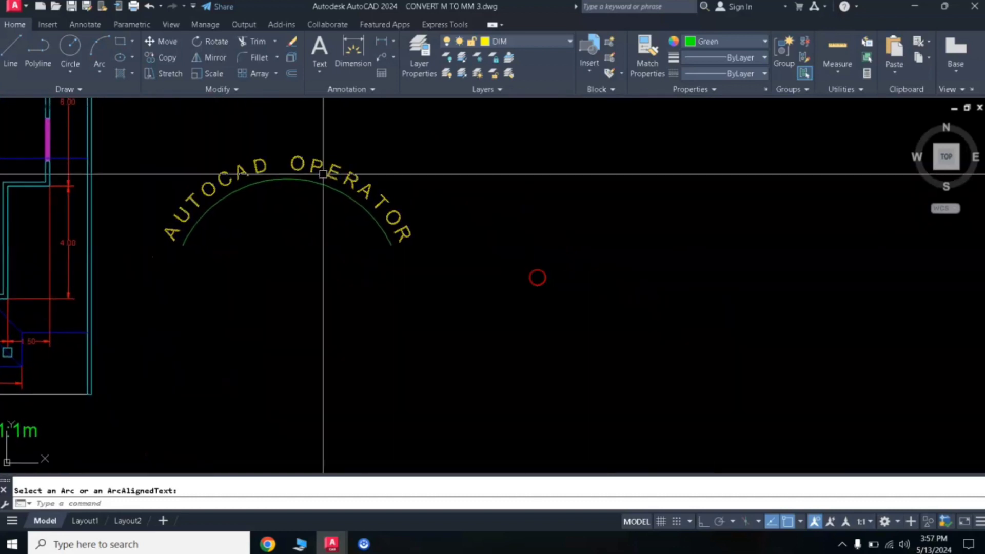
click(68, 45)
click(661, 339)
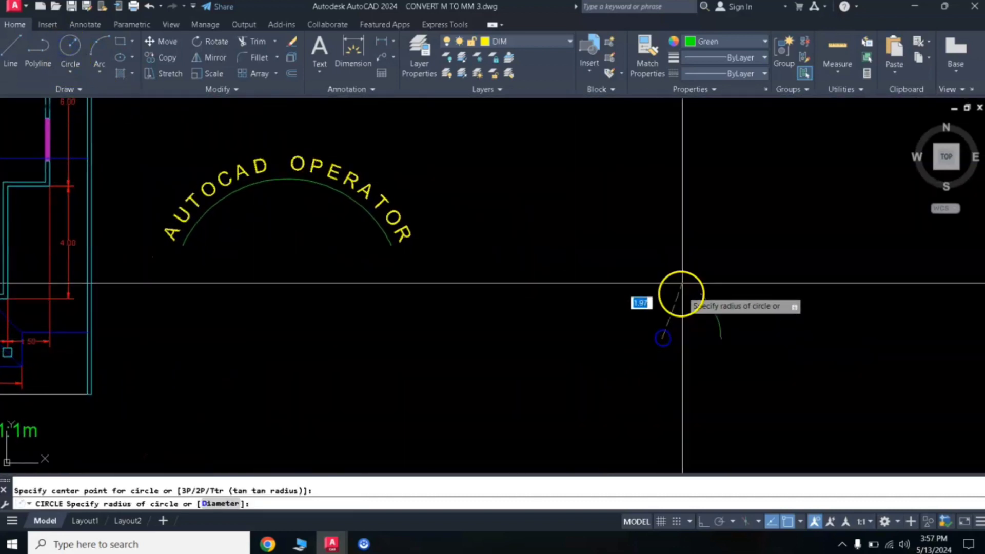
click(589, 248)
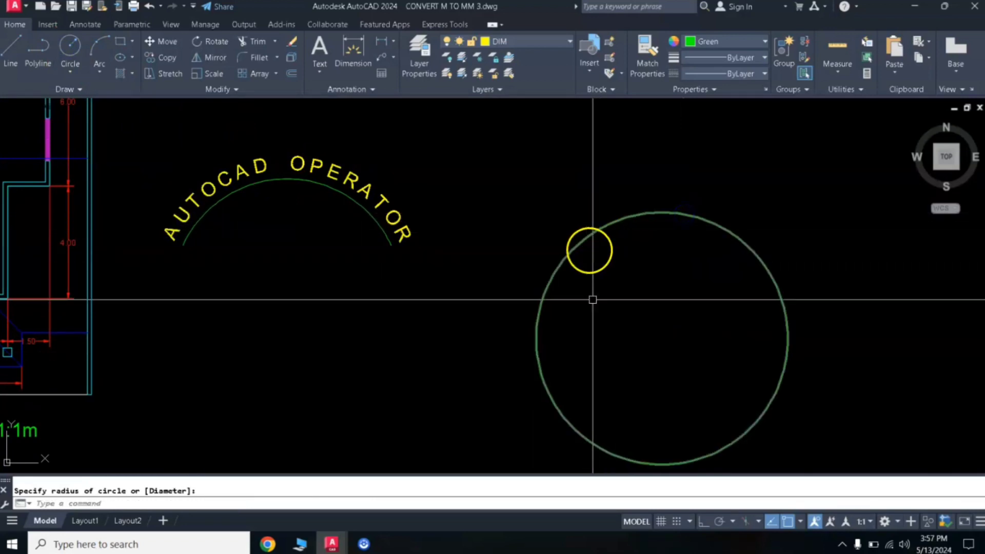
Draw connected lines from the circle's centre to its lowest point, slightly outside the circle, and back up to the vertical line.
middle_drag(611, 329, 584, 273)
click(167, 77)
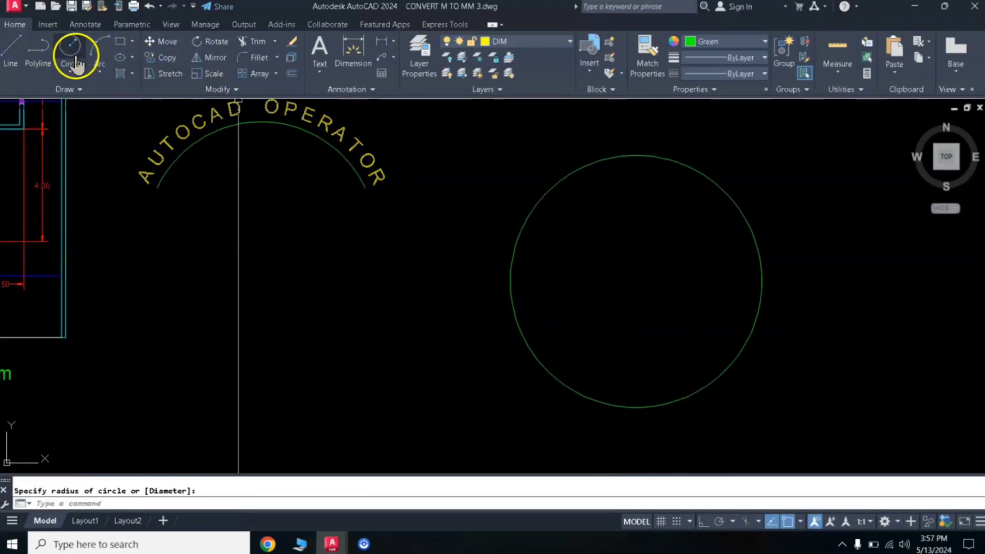
click(13, 48)
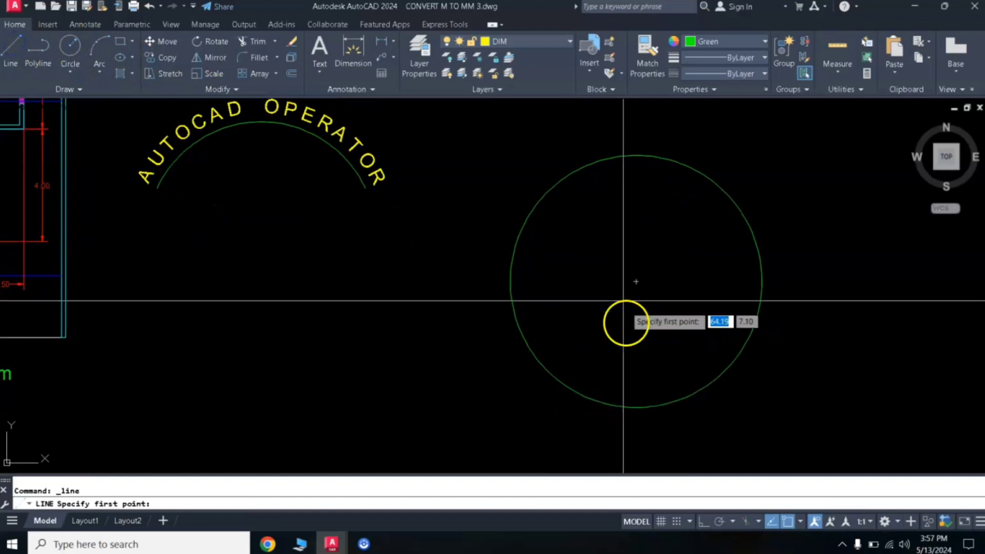
click(636, 281)
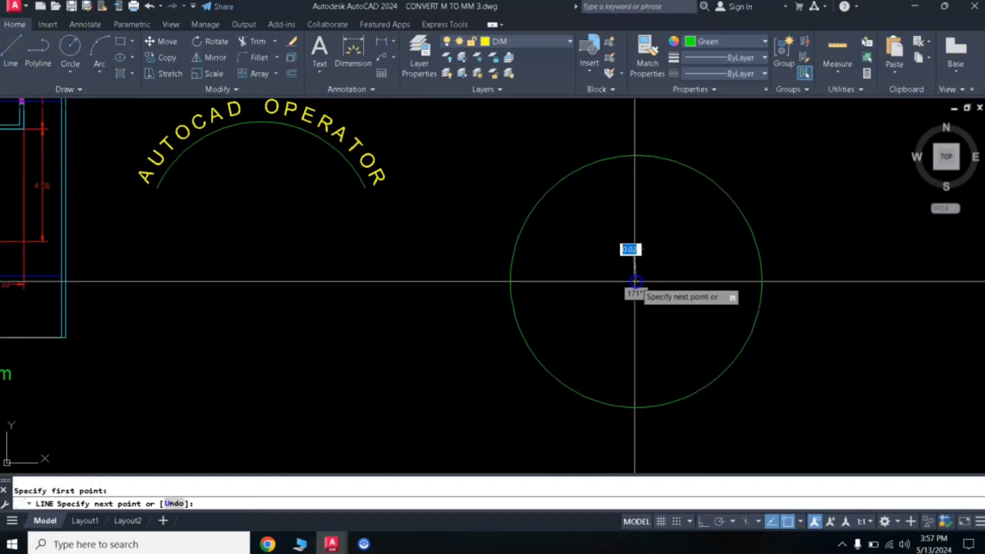
click(636, 408)
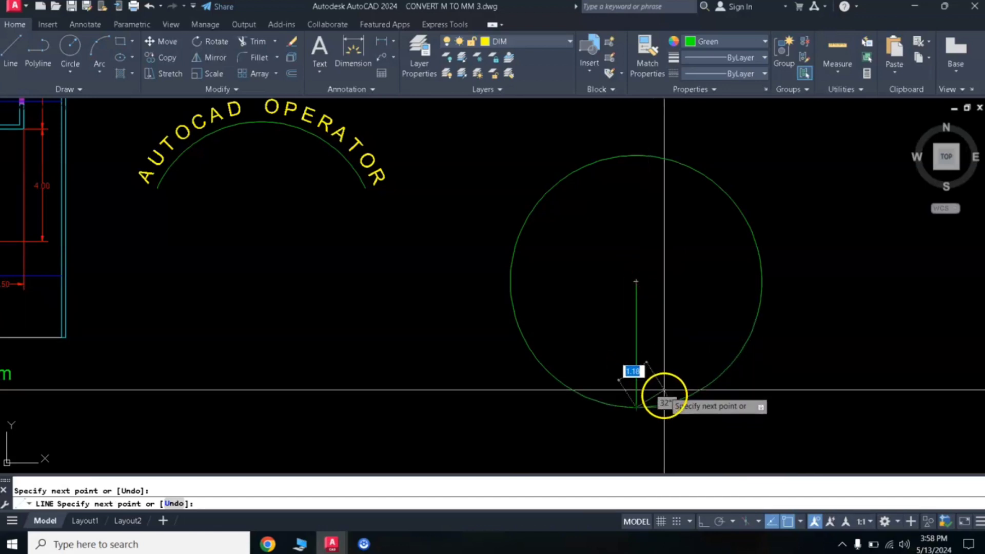
click(641, 423)
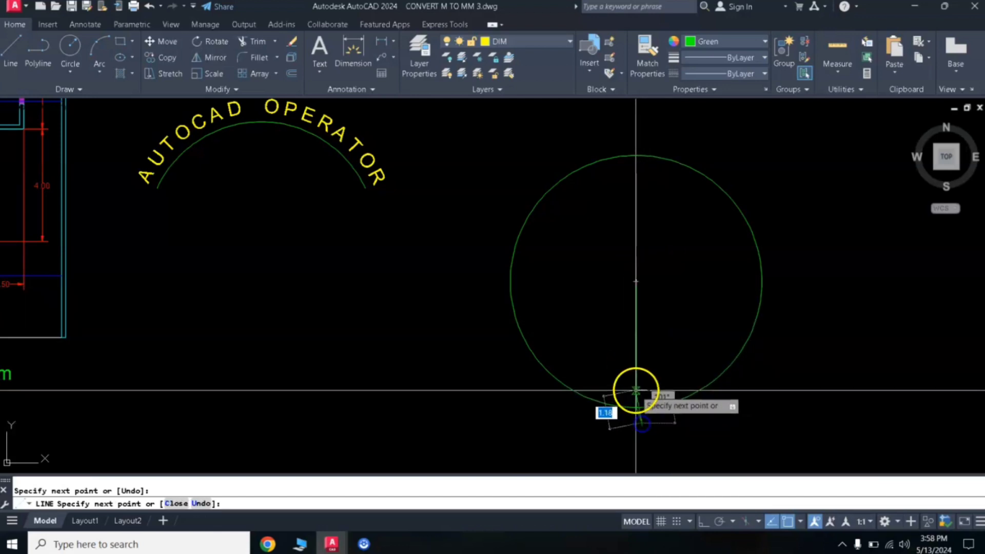
key(Return)
Move the longer slanted segment about 0.09 to the left so that it crosses the vertical line near the circle's lowest point.
scroll(640, 411, up, 6)
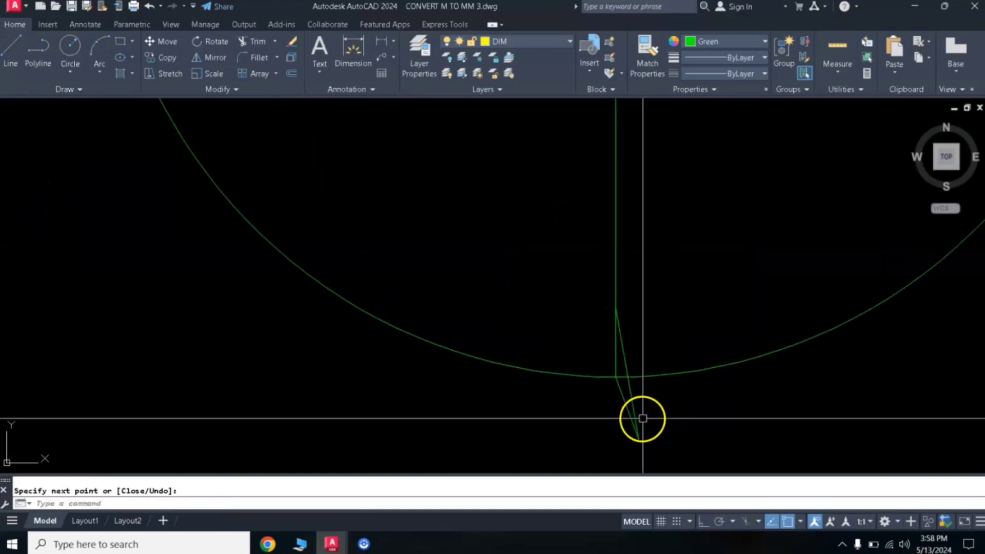
scroll(621, 381, up, 3)
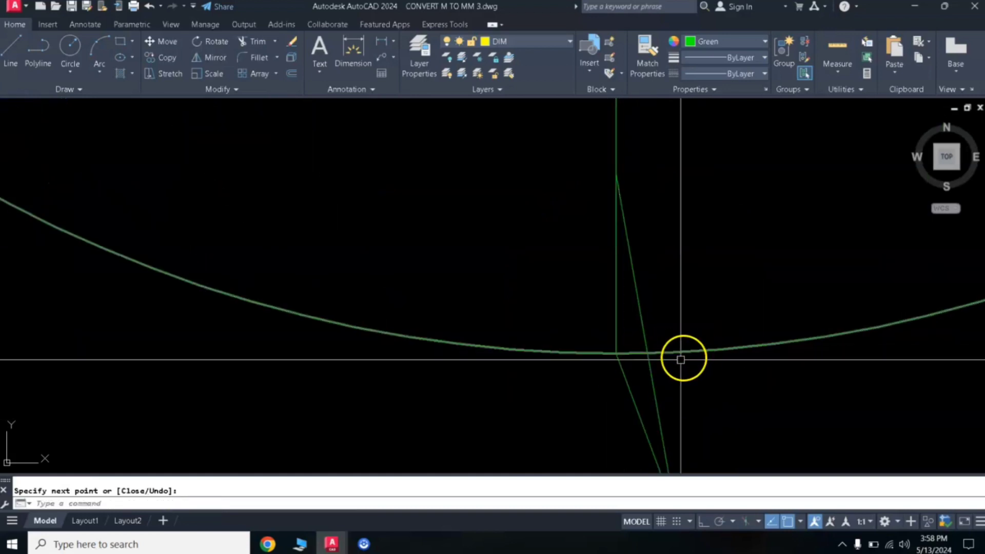
key(Escape)
click(649, 372)
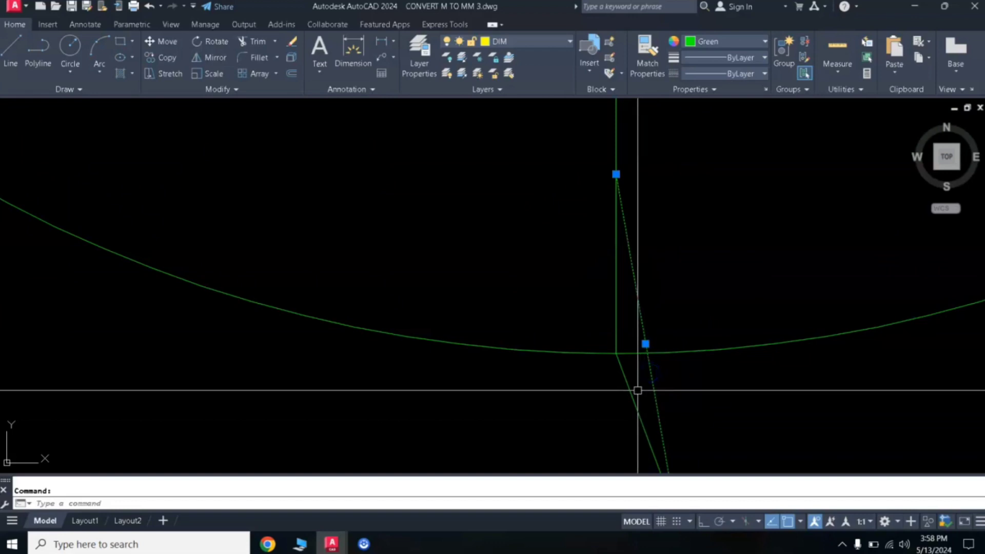
text(M)
key(Return)
click(763, 404)
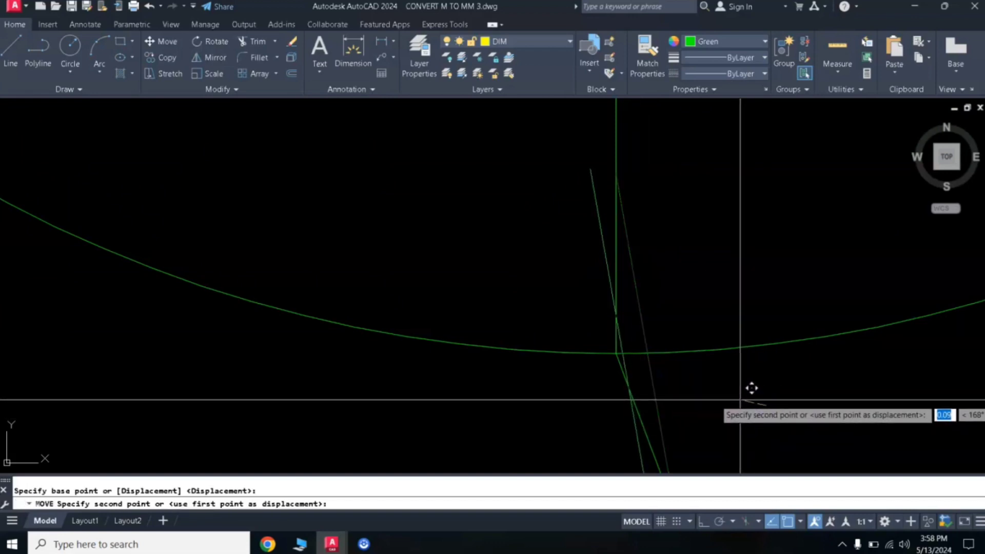
click(741, 398)
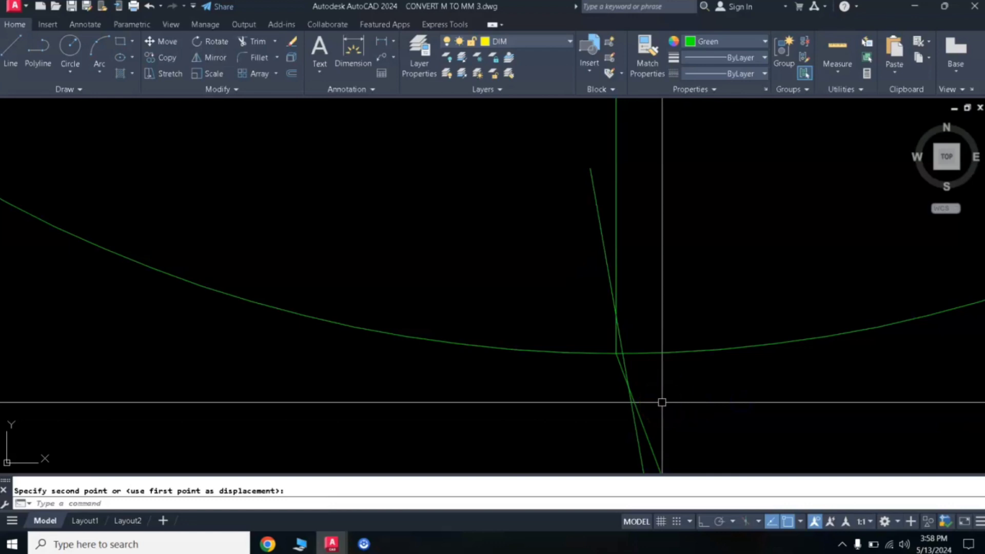
scroll(644, 376, up, 5)
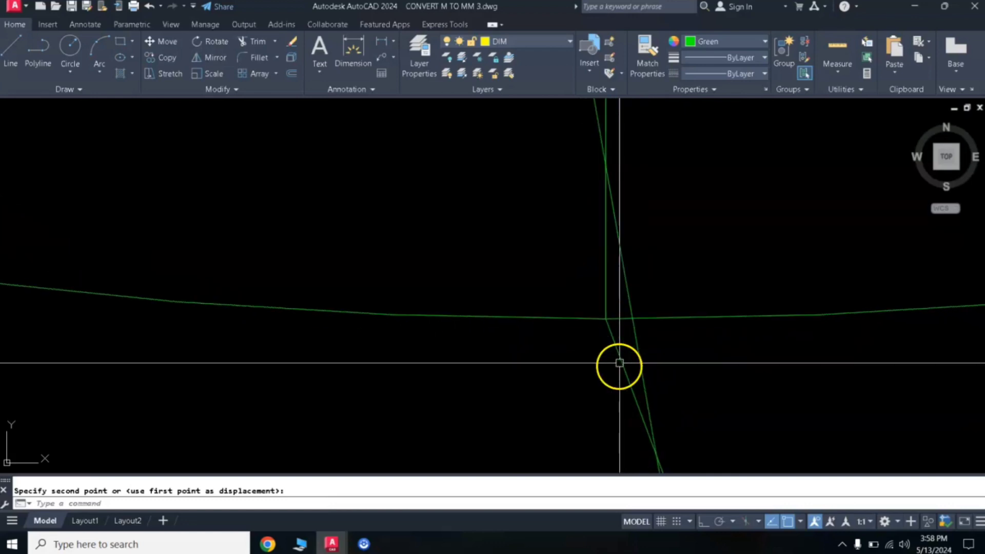
Trim away the short piece of the circle between the vertical and slanted lines at its lowest point.
text(TR)
key(Return)
click(620, 319)
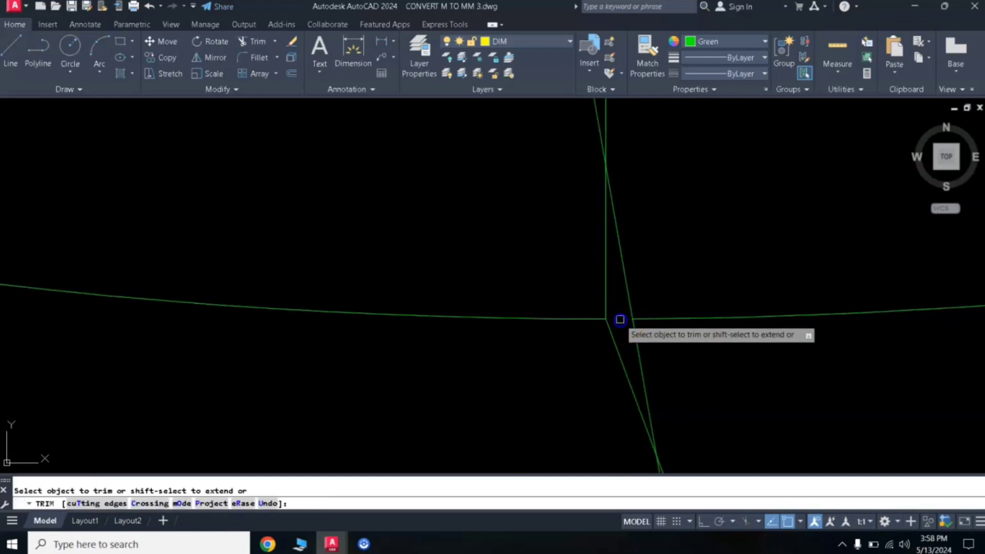
key(Return)
Erase the vertical line and the two slanted lines, leaving only the trimmed circle.
click(639, 246)
click(575, 249)
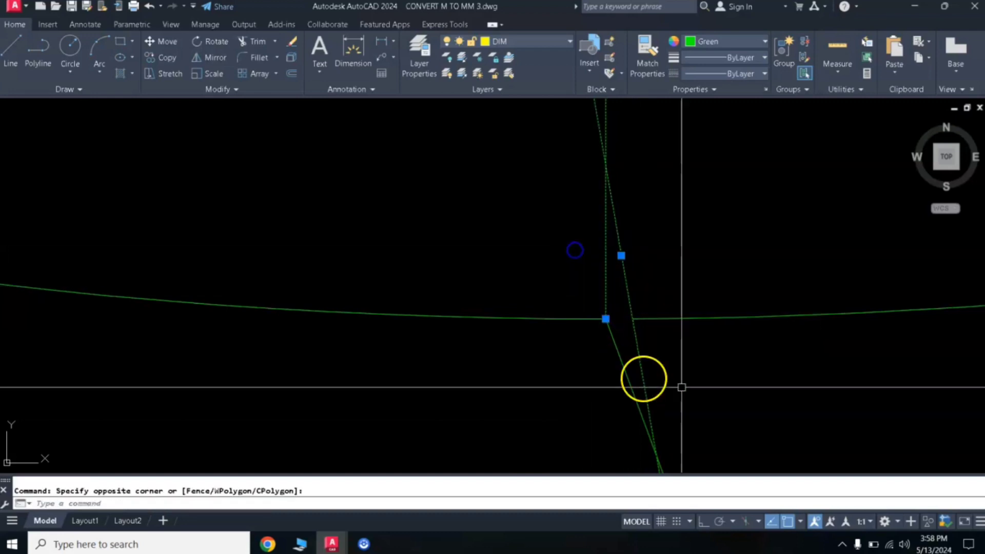
click(716, 390)
click(611, 412)
text(E)
key(Return)
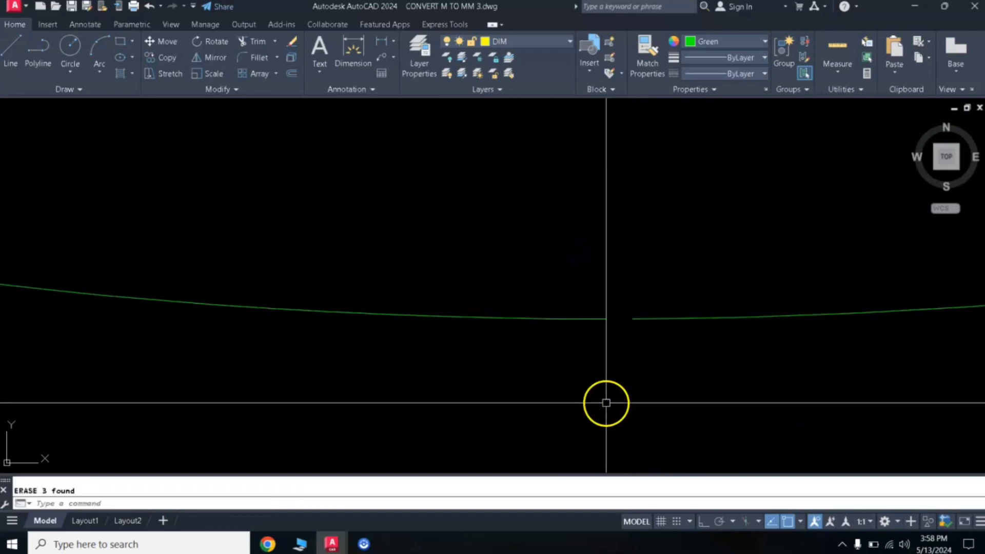
Start ARCTEXT on the trimmed circle, placing the text on the concave side and setting its colour to Cyan.
scroll(608, 402, down, 6)
scroll(612, 311, up, 3)
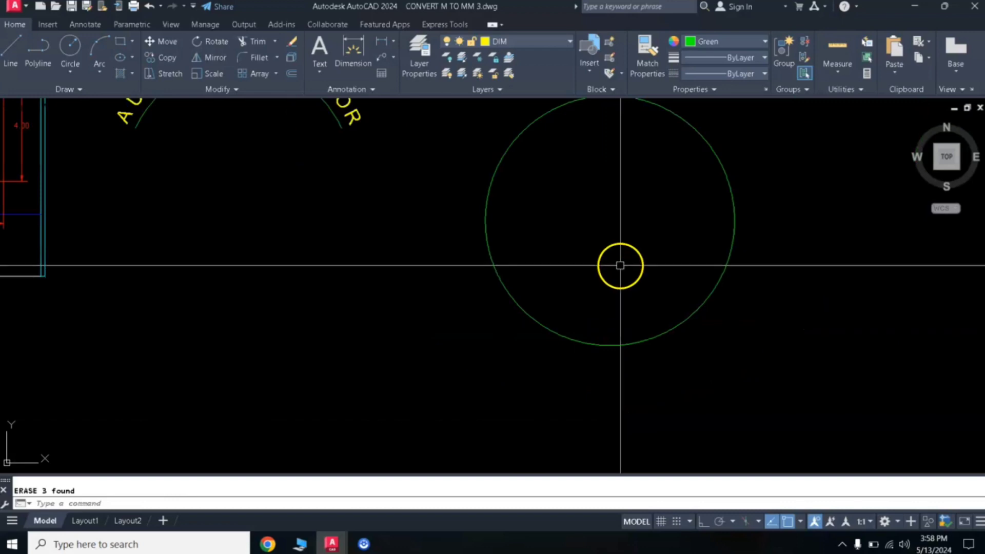
scroll(611, 275, down, 3)
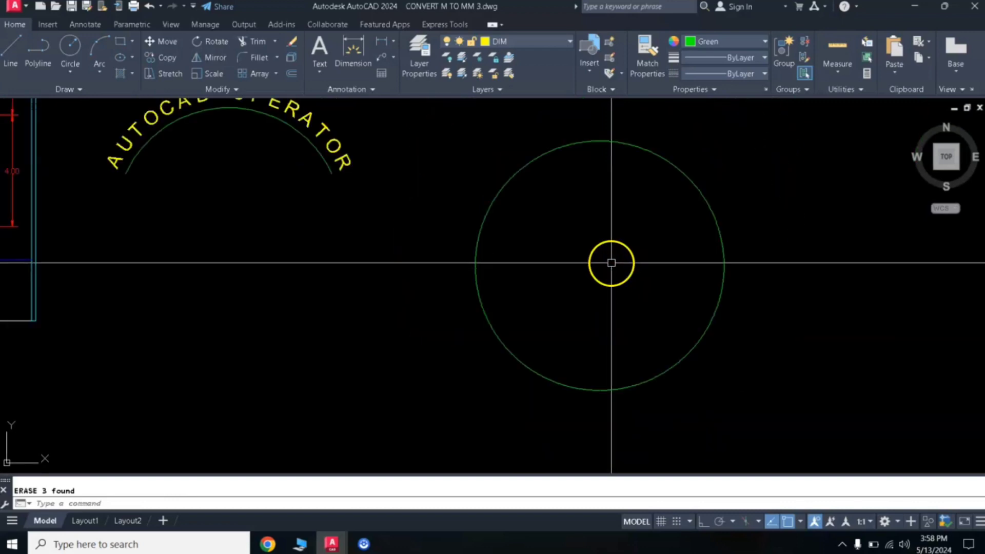
middle_drag(611, 261, 590, 288)
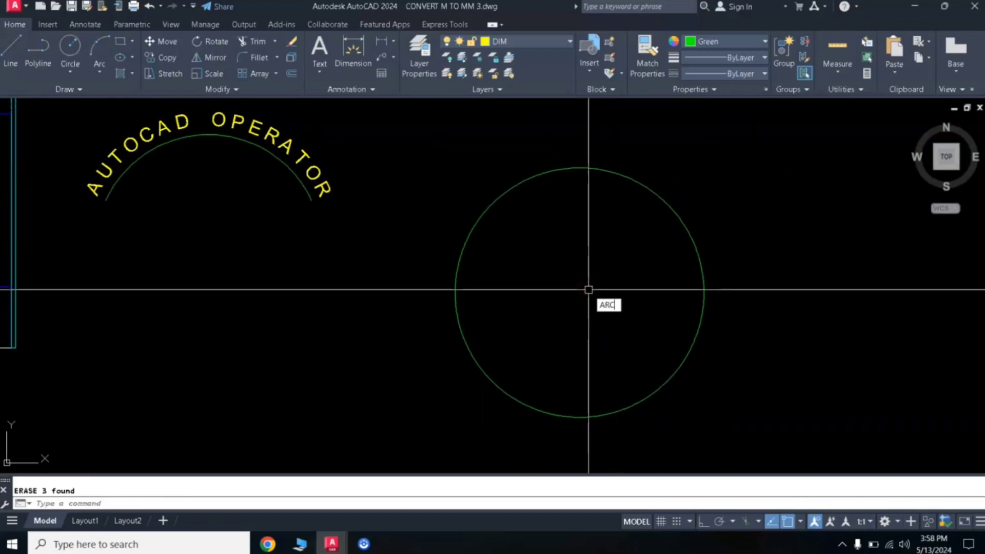
click(623, 330)
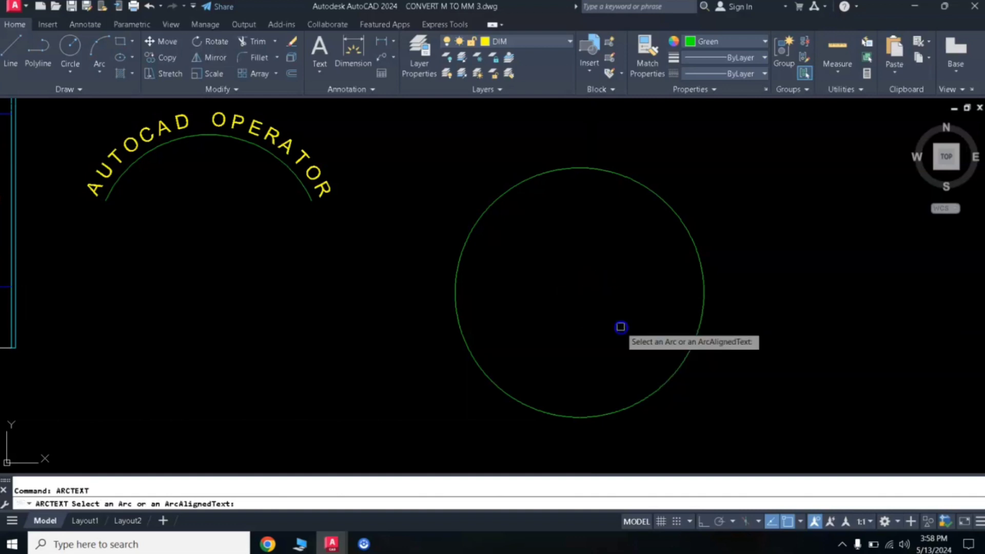
click(513, 193)
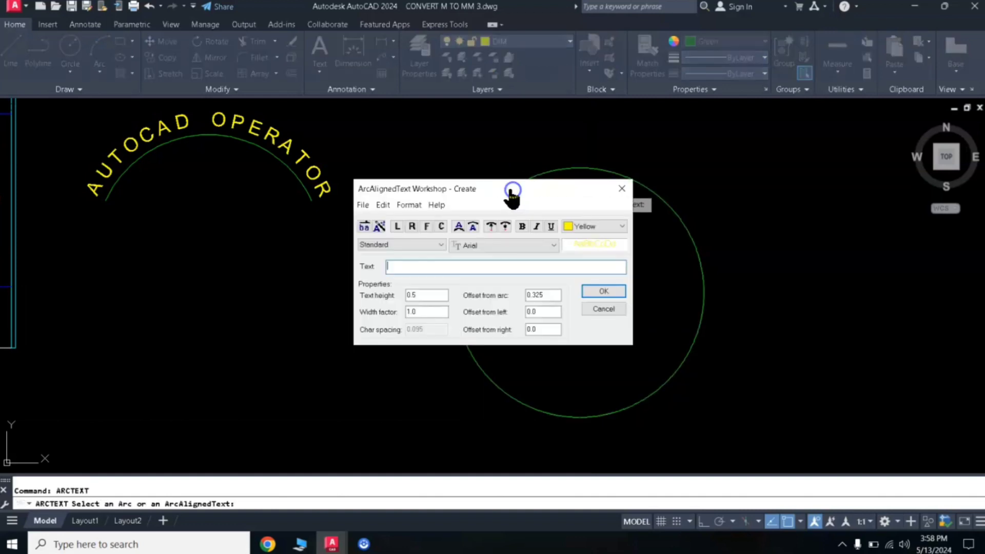
click(472, 228)
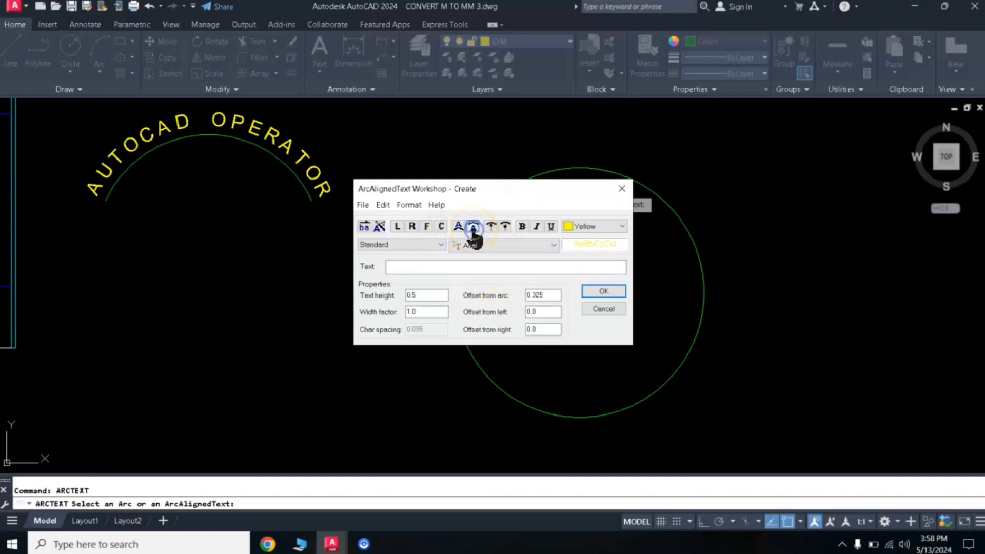
click(585, 226)
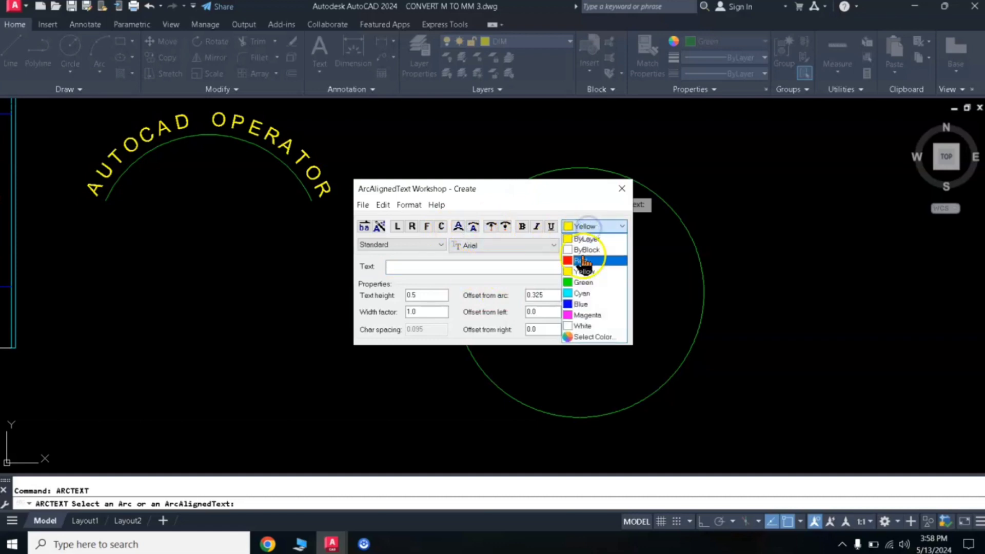
click(583, 295)
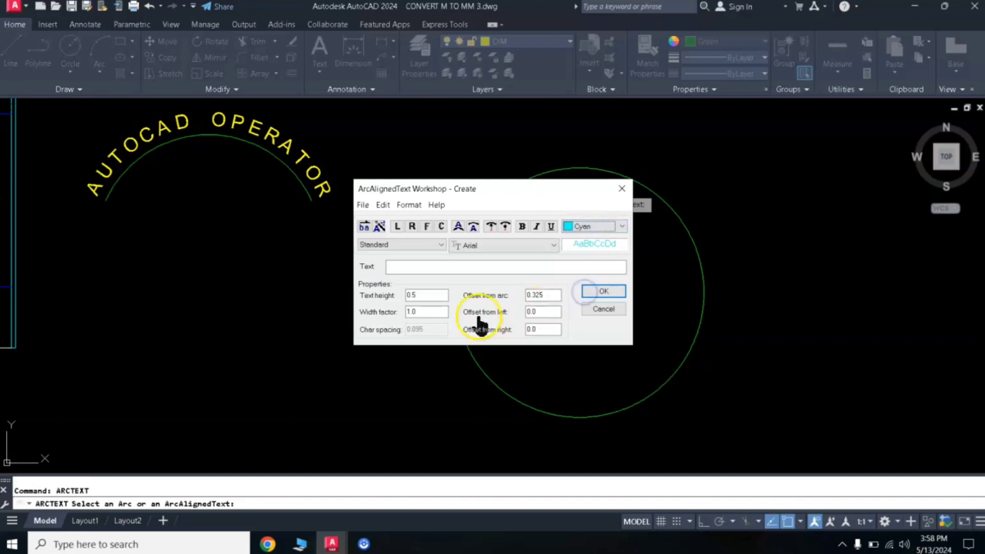
Enter AUTOCAD OPERATOR as the arc-aligned text and create it along the trimmed circle.
click(413, 270)
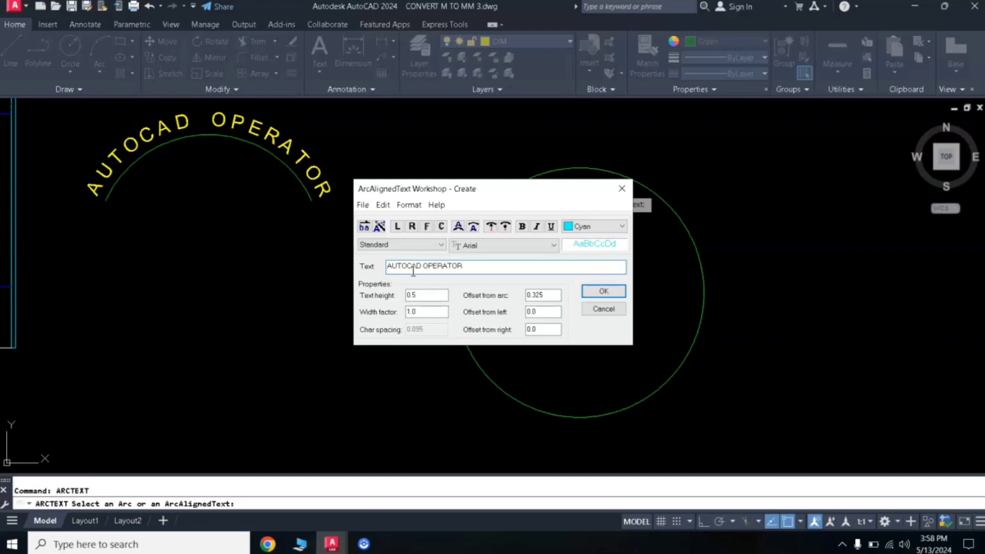
click(605, 293)
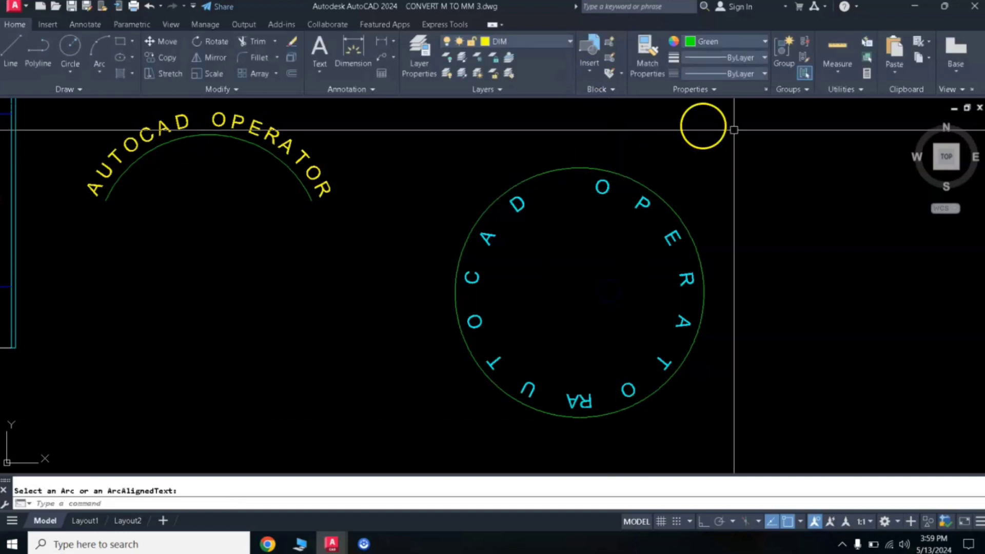
key(Escape)
middle_drag(184, 143, 407, 242)
scroll(407, 242, up, 8)
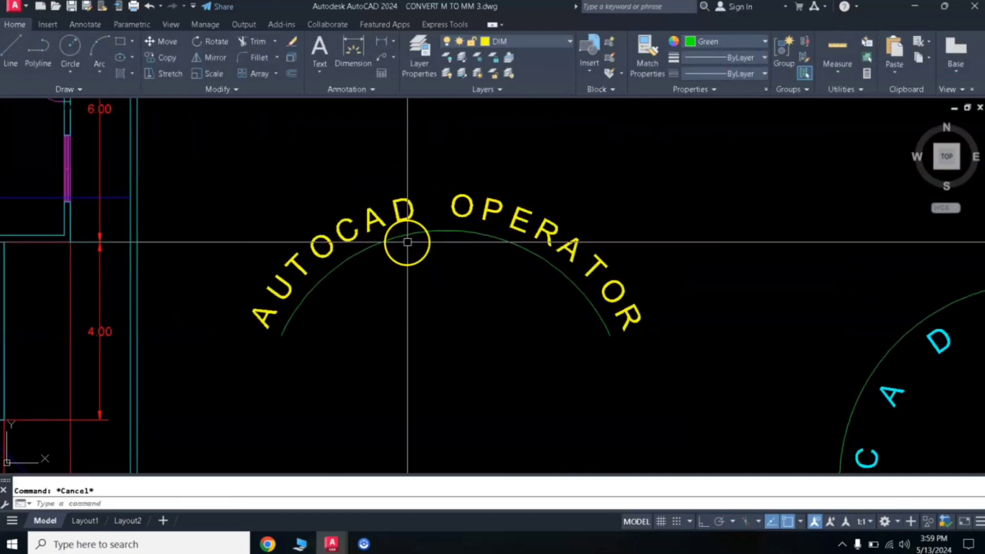
scroll(407, 241, down, 5)
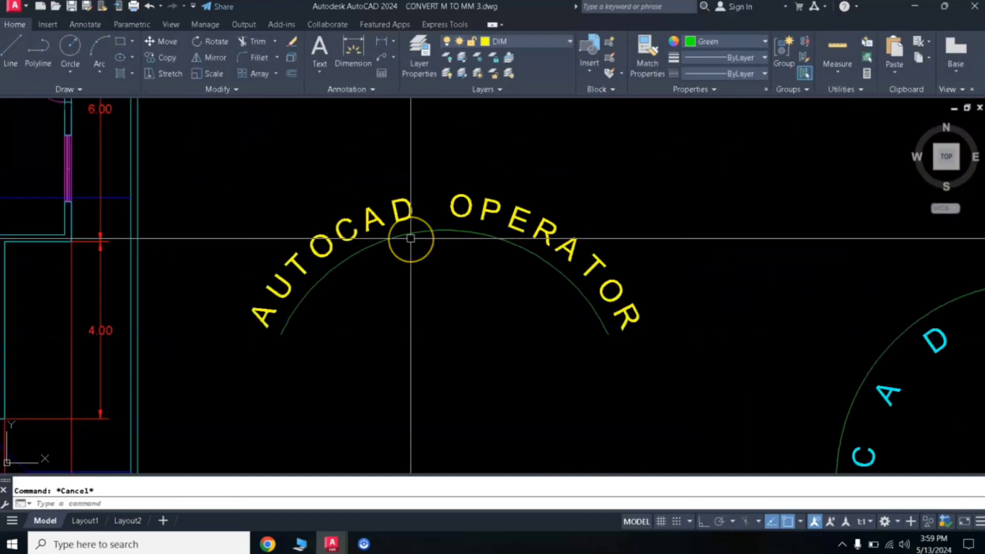
scroll(410, 238, up, 4)
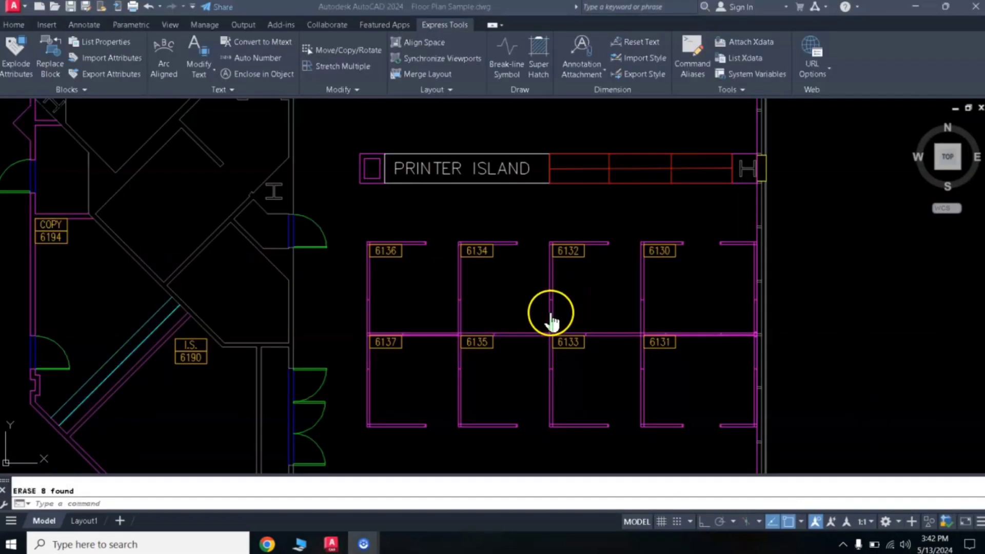
scroll(544, 323, up, 5)
scroll(534, 305, down, 2)
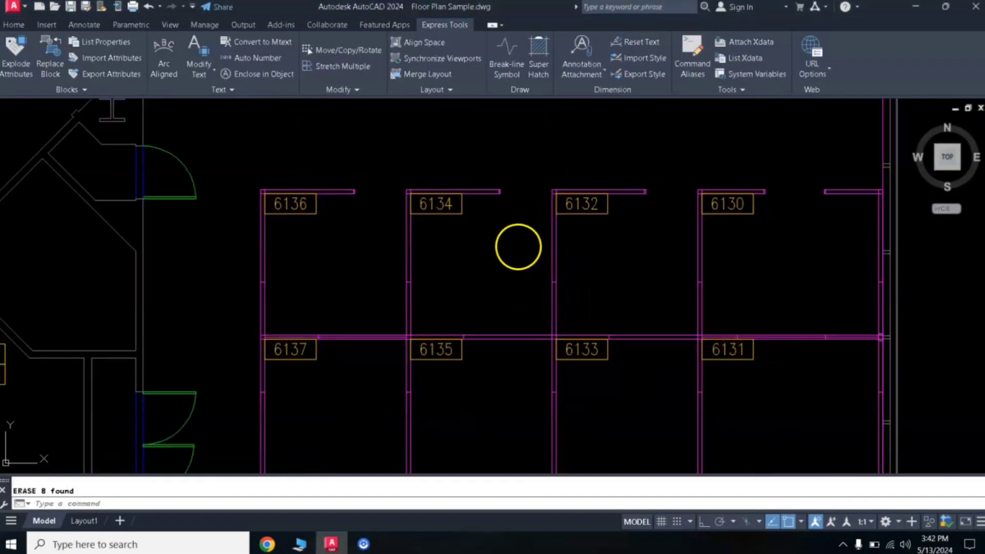
scroll(508, 287, down, 2)
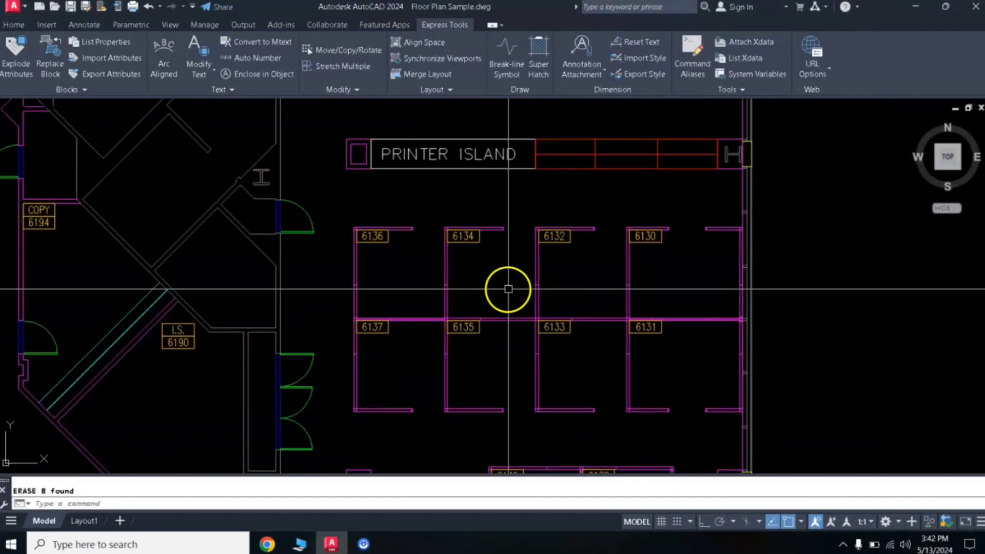
Place a horizontal single-line text X near the middle of cubicle 6136, keeping the default text height.
middle_drag(509, 288, 483, 256)
scroll(472, 250, up, 2)
click(491, 254)
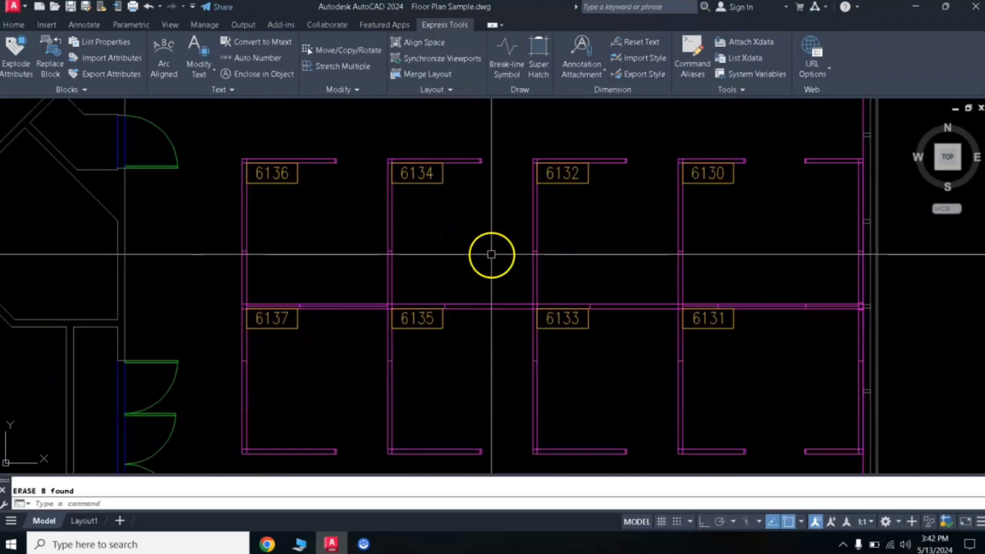
click(339, 247)
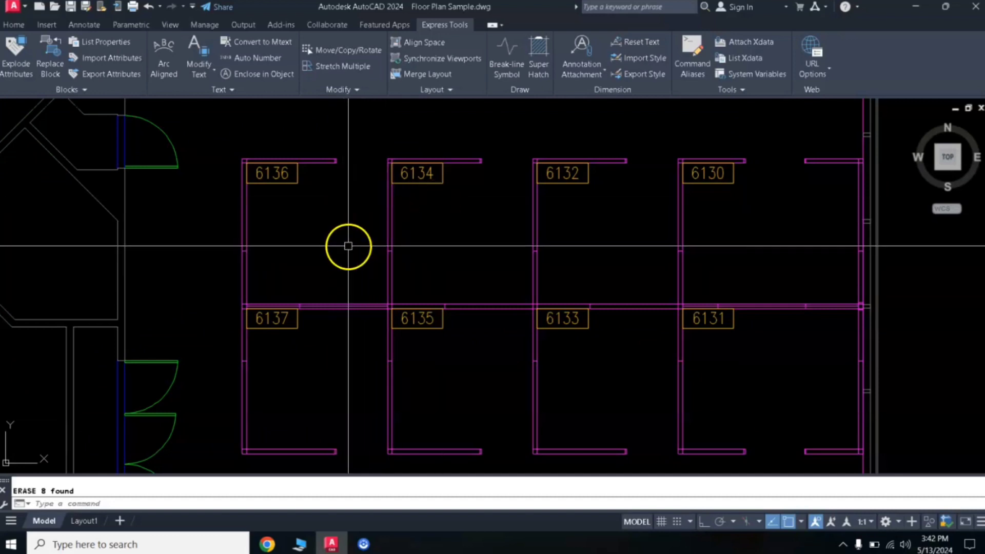
text(text)
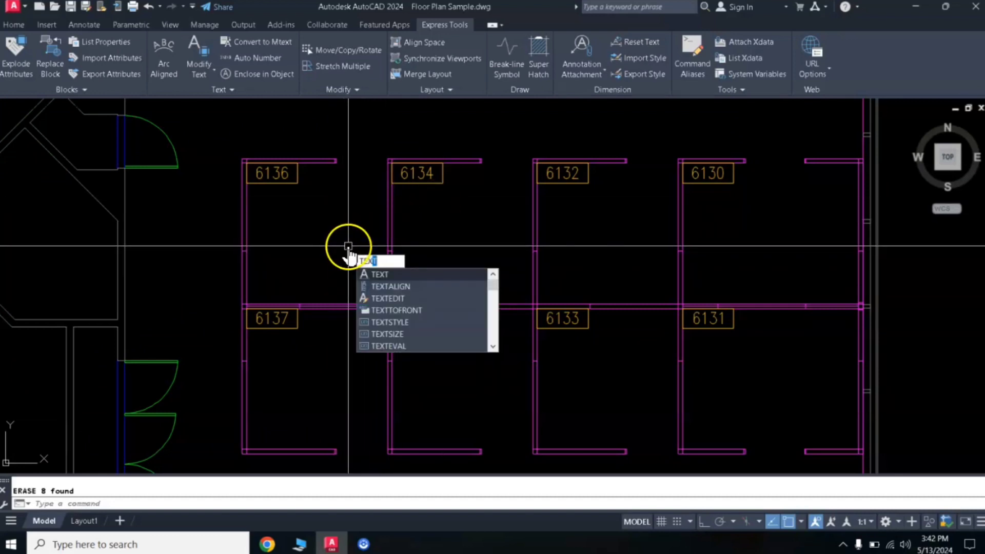
key(Return)
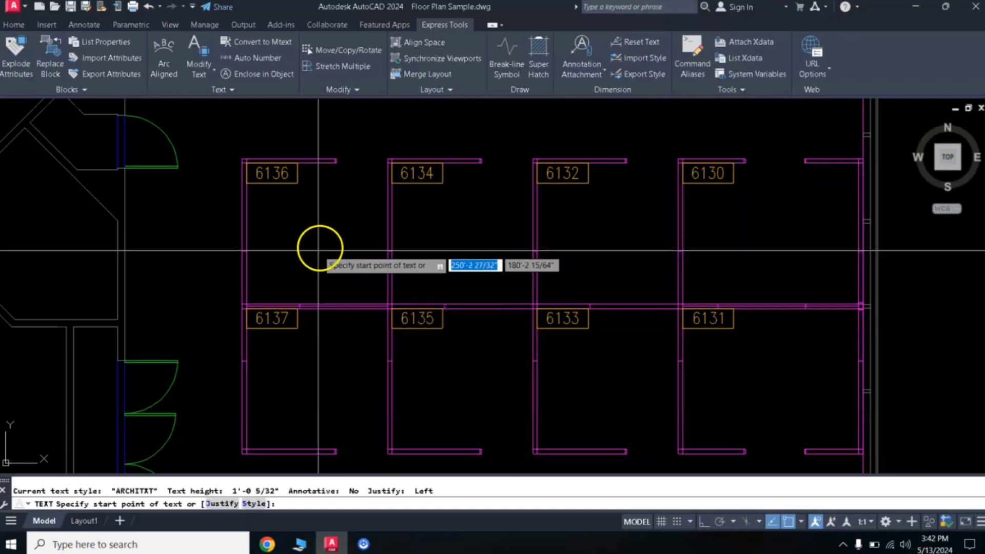
click(315, 250)
key(Return)
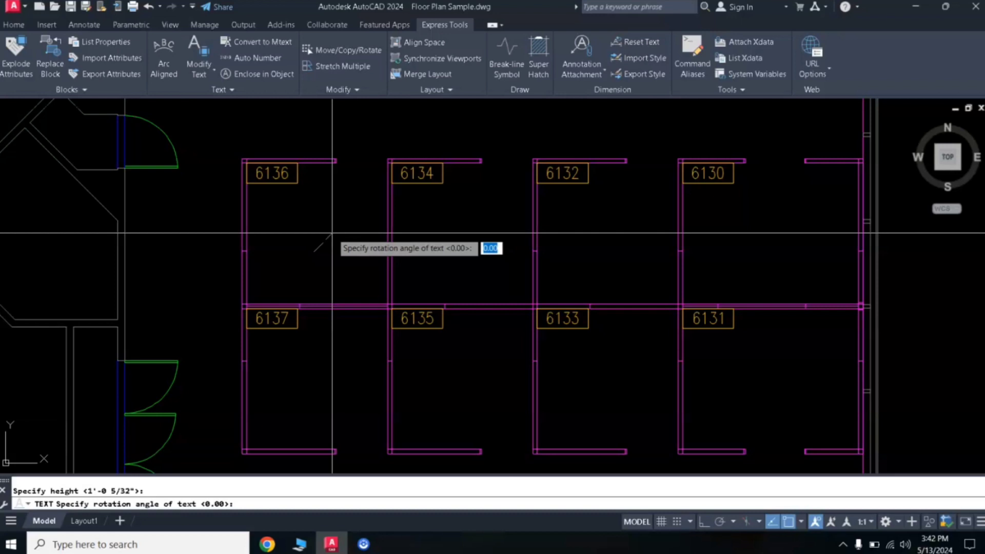
click(341, 246)
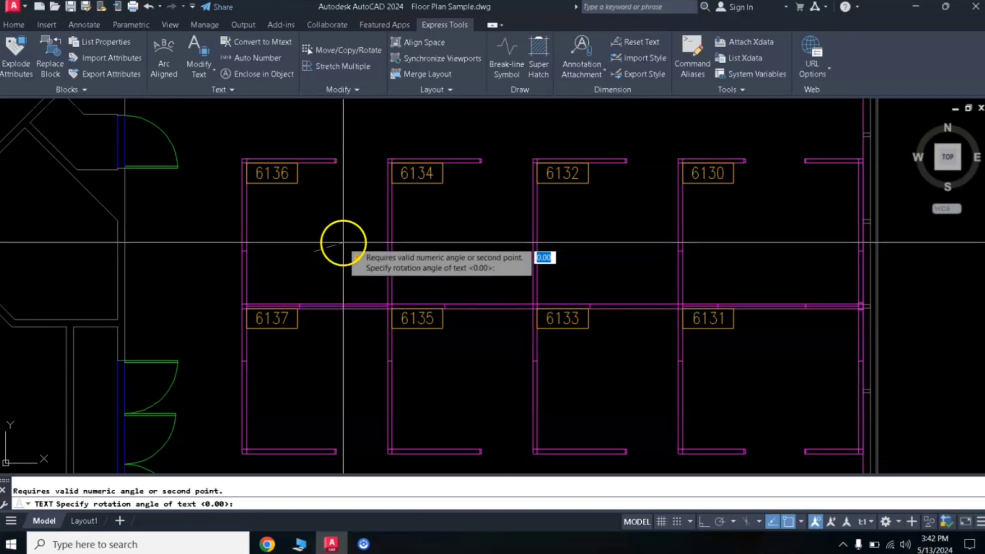
click(348, 251)
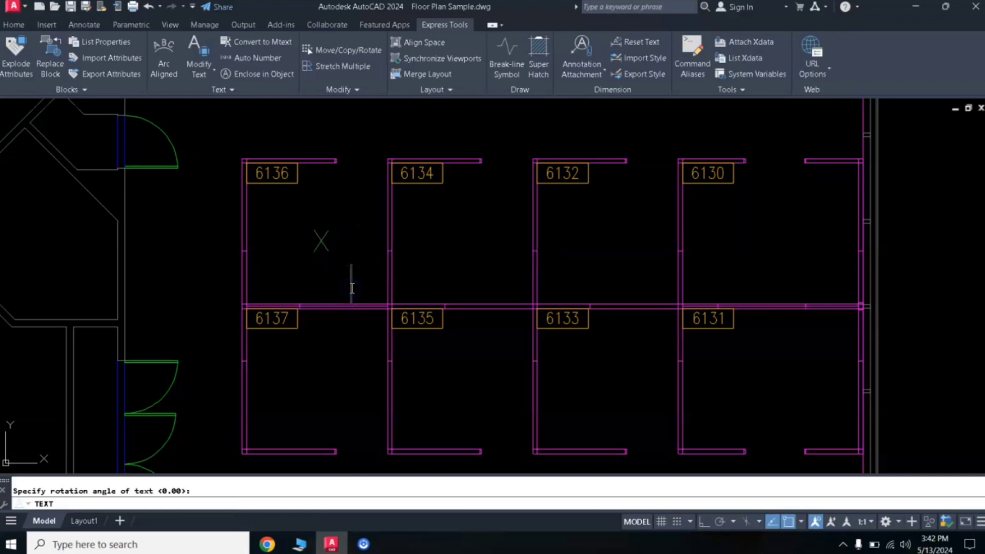
key(Return)
Copy the X text from cubicle 6136 into the middle of each of the other seven cubicles, 6130 to 6137.
click(322, 249)
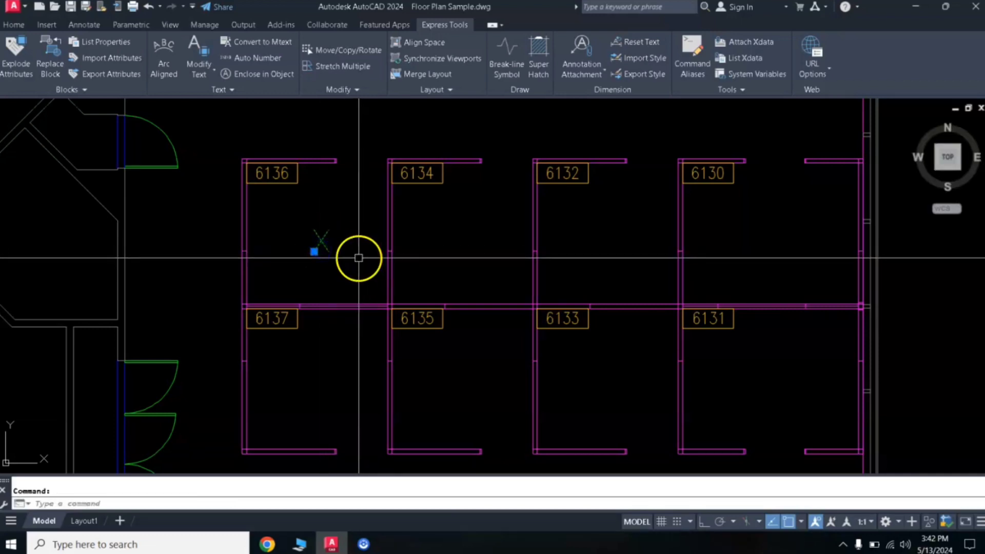
text(co)
key(Return)
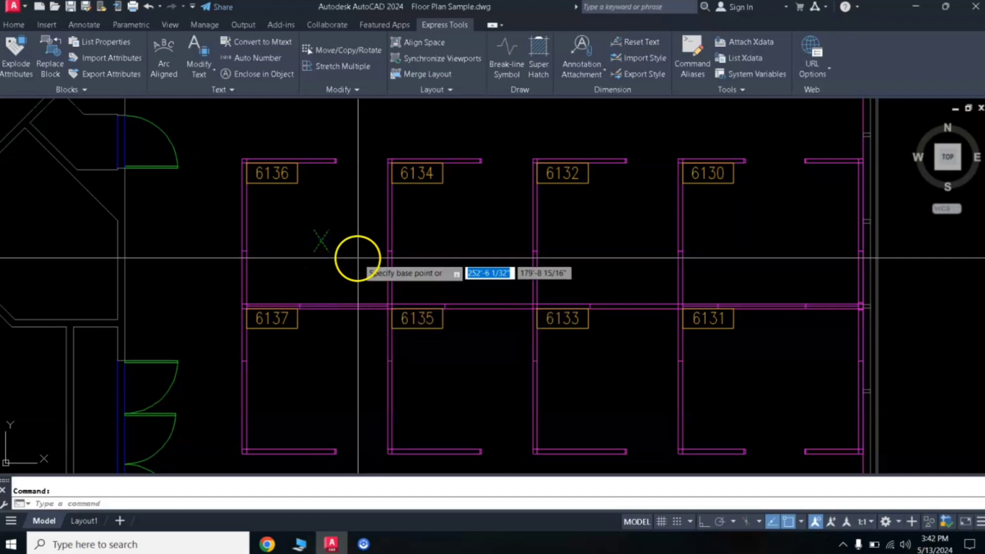
click(326, 245)
click(468, 242)
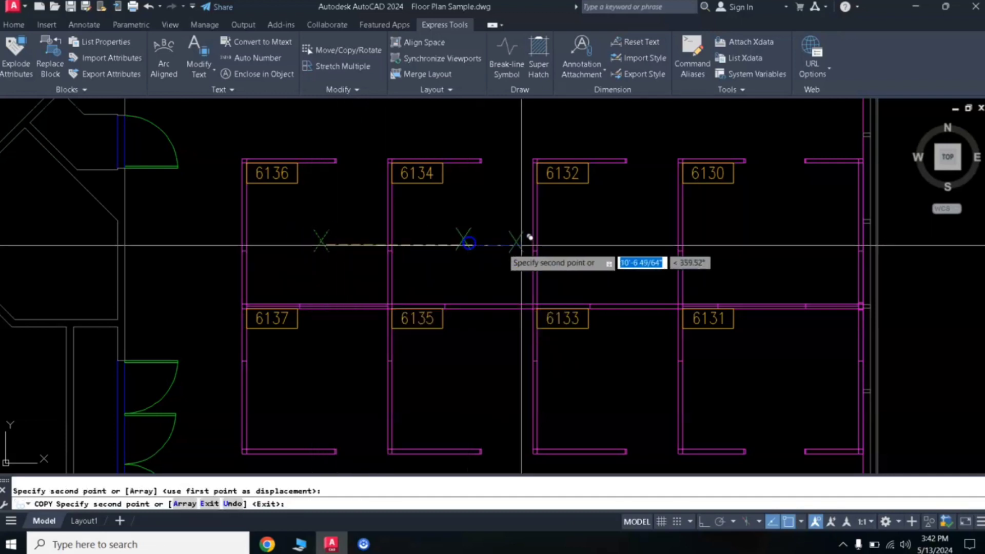
click(772, 237)
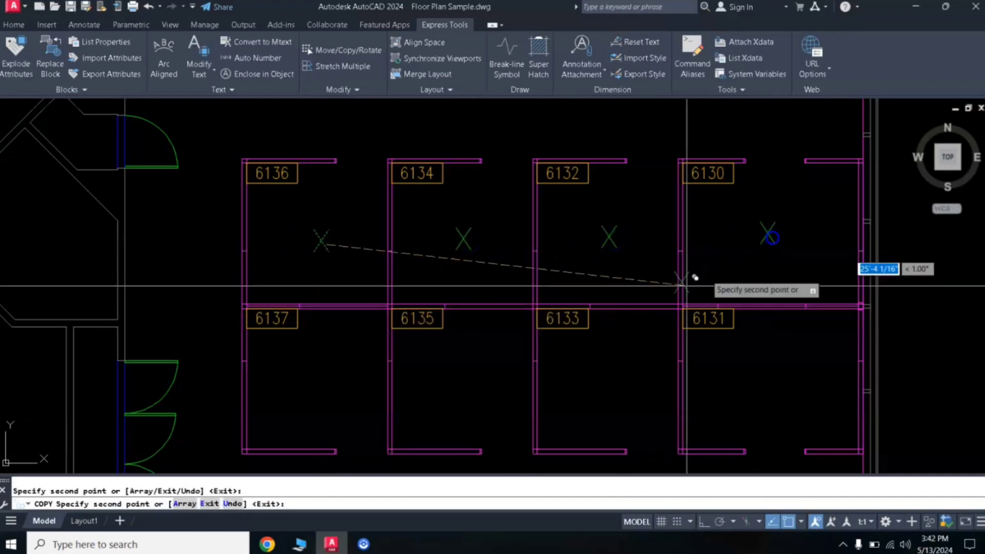
click(320, 386)
click(464, 387)
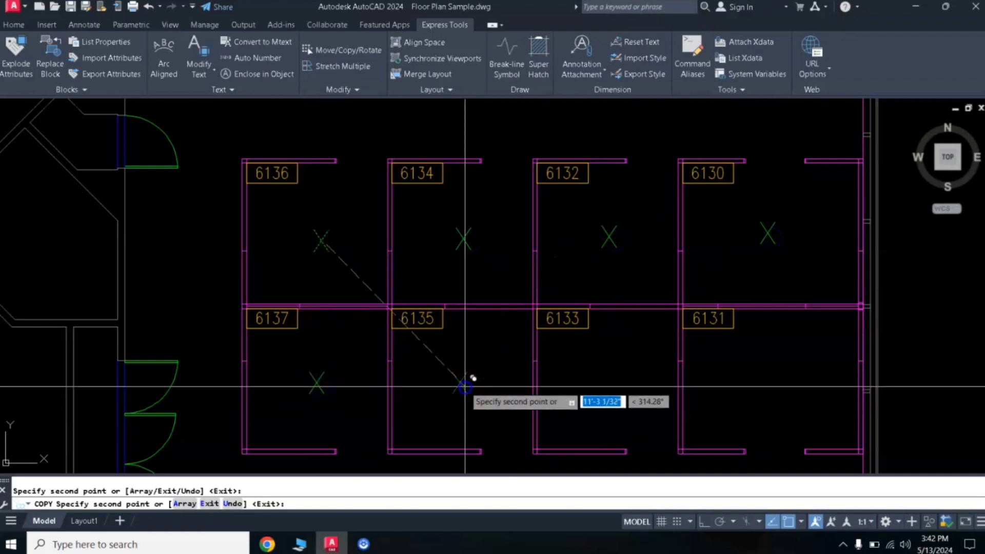
click(610, 385)
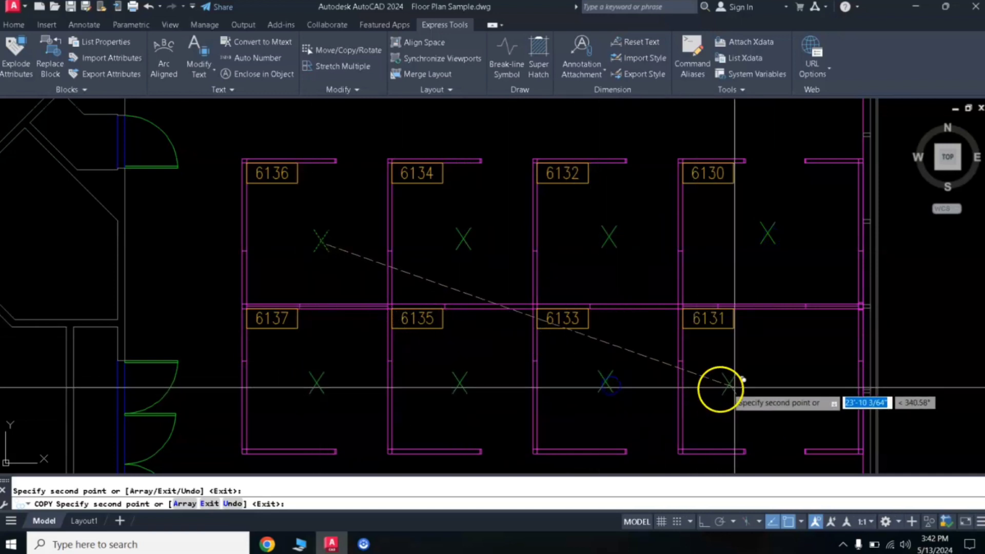
click(773, 384)
key(Return)
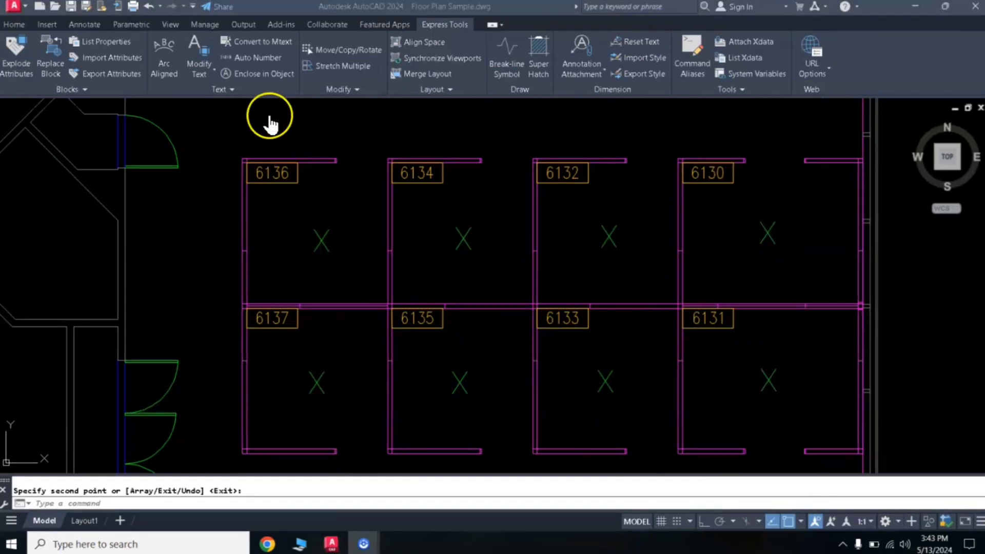
Start Auto Number and select the eight X texts, cubicle by cubicle in the order 6136, 6134, 6132, 6130, 6137, 6135, 6133, 6131.
click(431, 30)
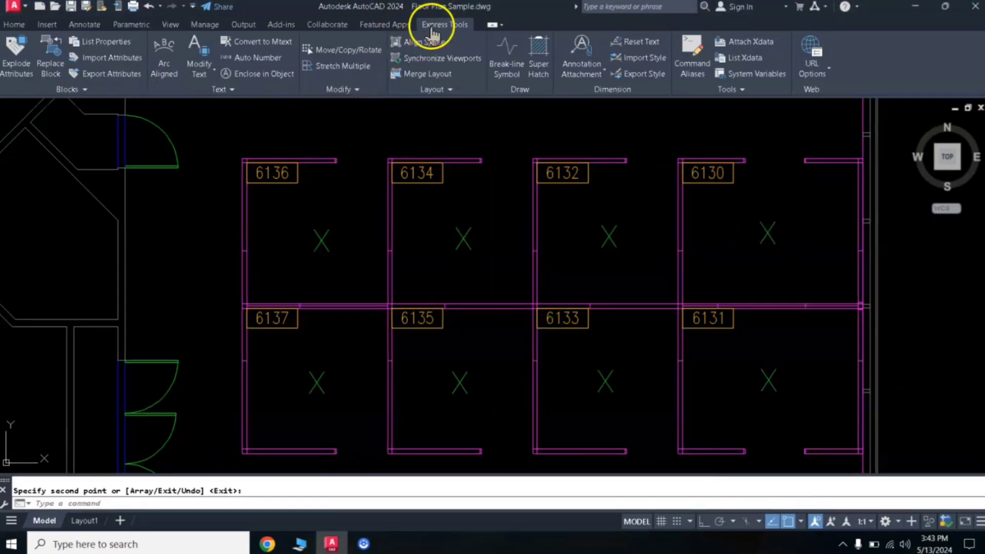
click(246, 61)
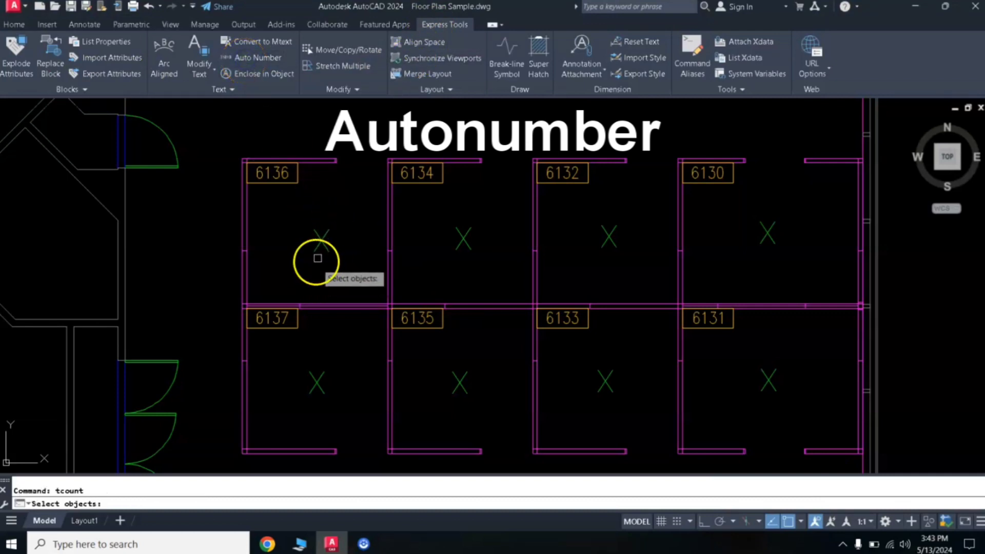
click(322, 244)
click(463, 240)
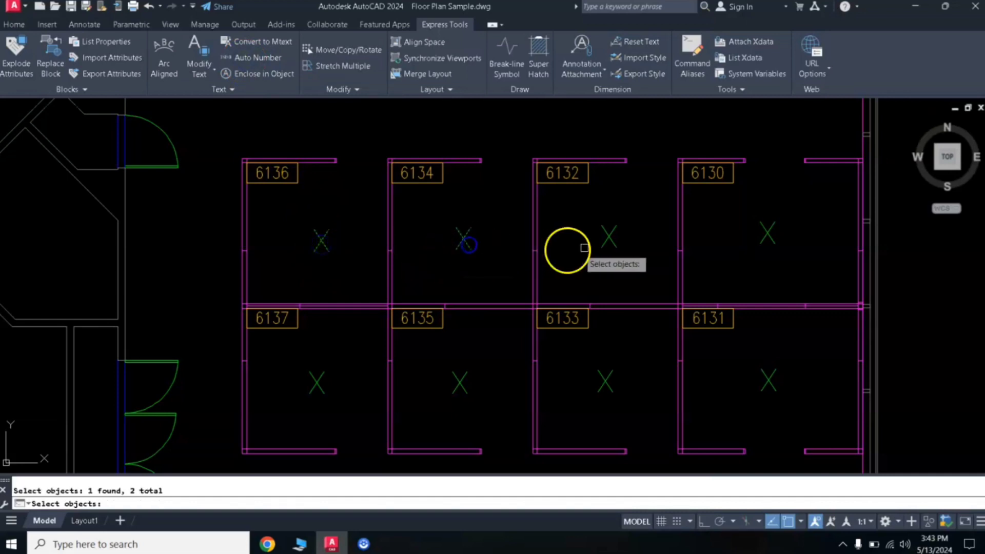
click(608, 237)
click(768, 235)
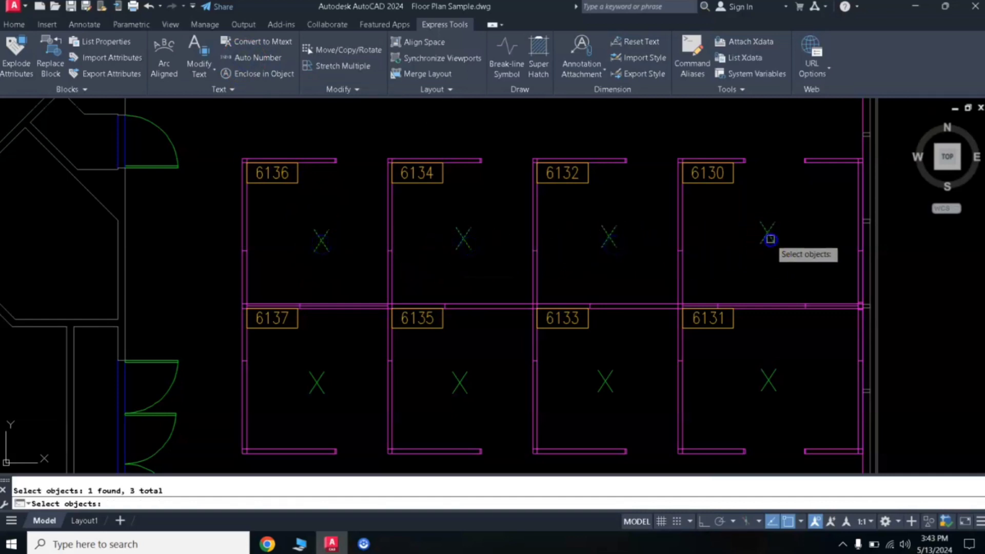
click(318, 385)
click(459, 384)
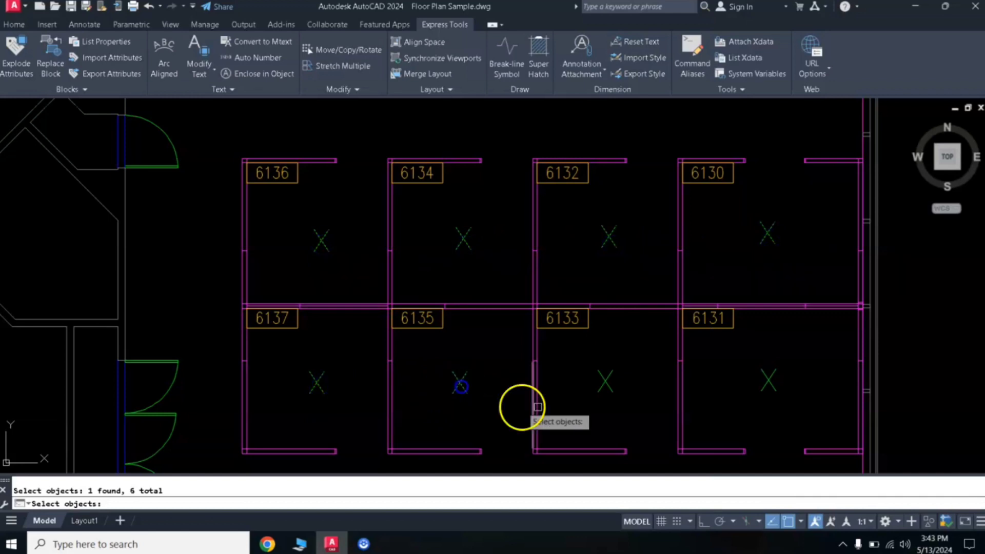
click(604, 382)
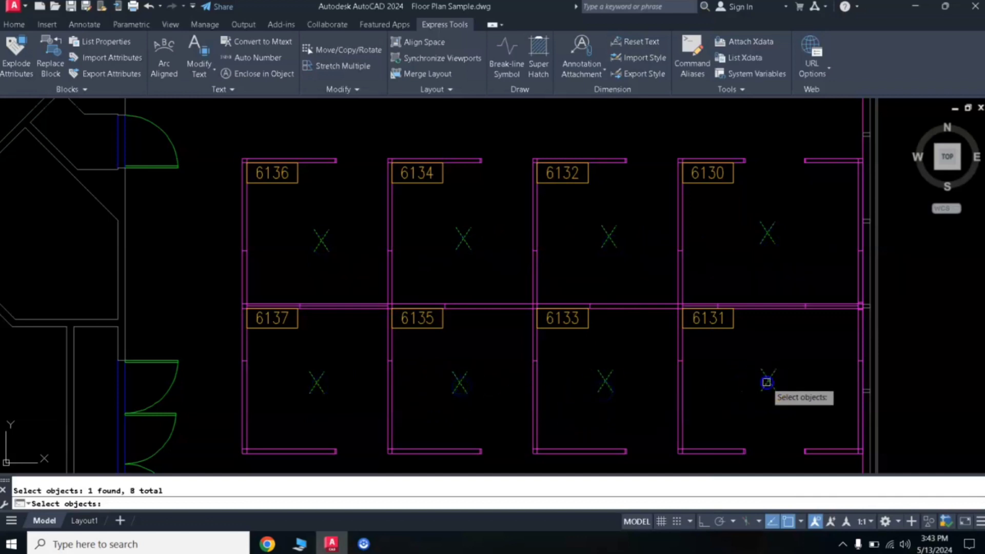
key(Return)
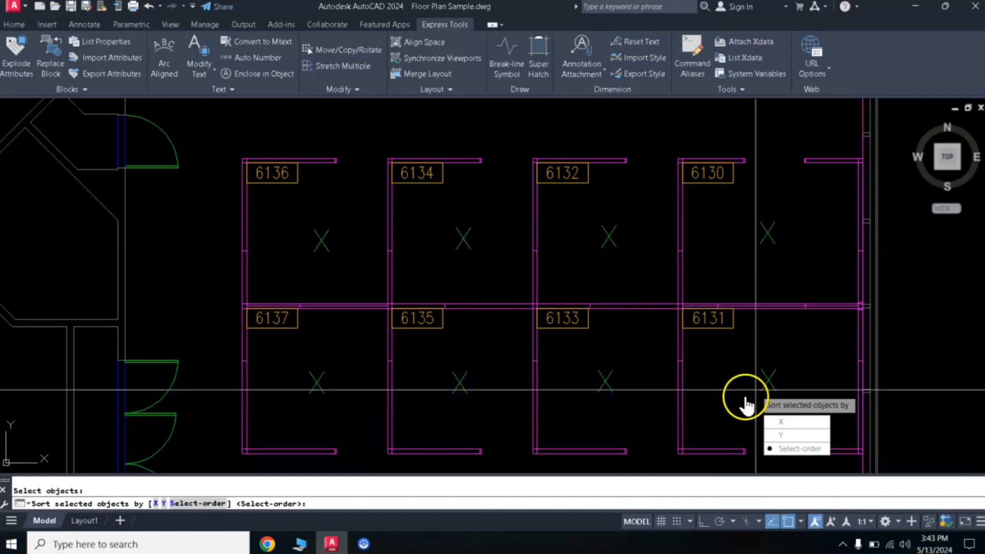
Number the texts in selection order from 1 with an increment of 1, using Overwrite to replace each X.
key(Return)
key(Return)
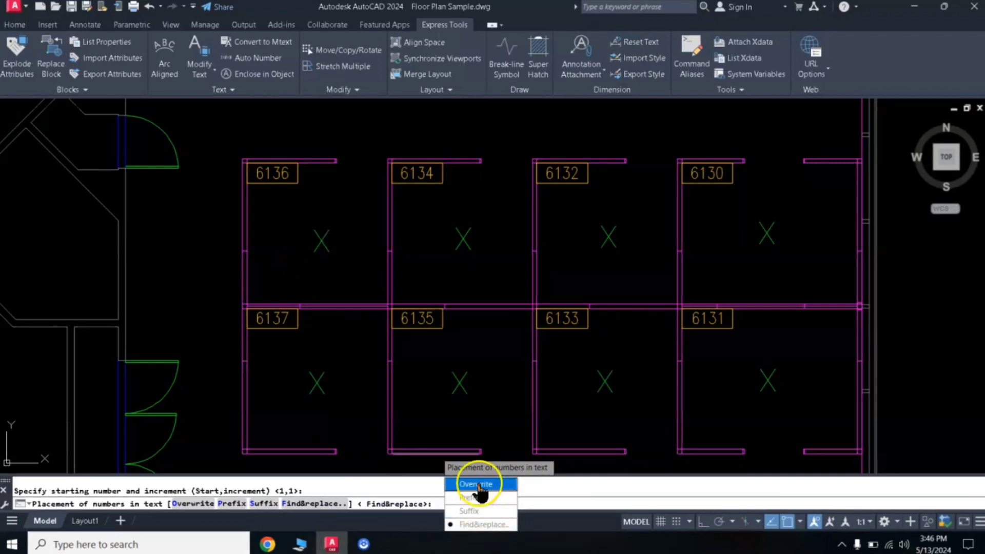
click(477, 484)
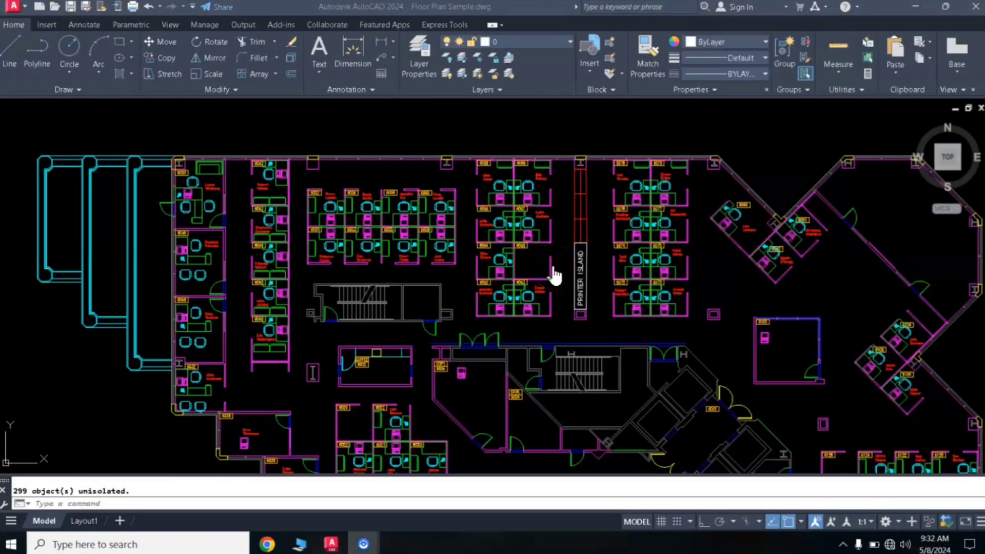
scroll(582, 264, up, 4)
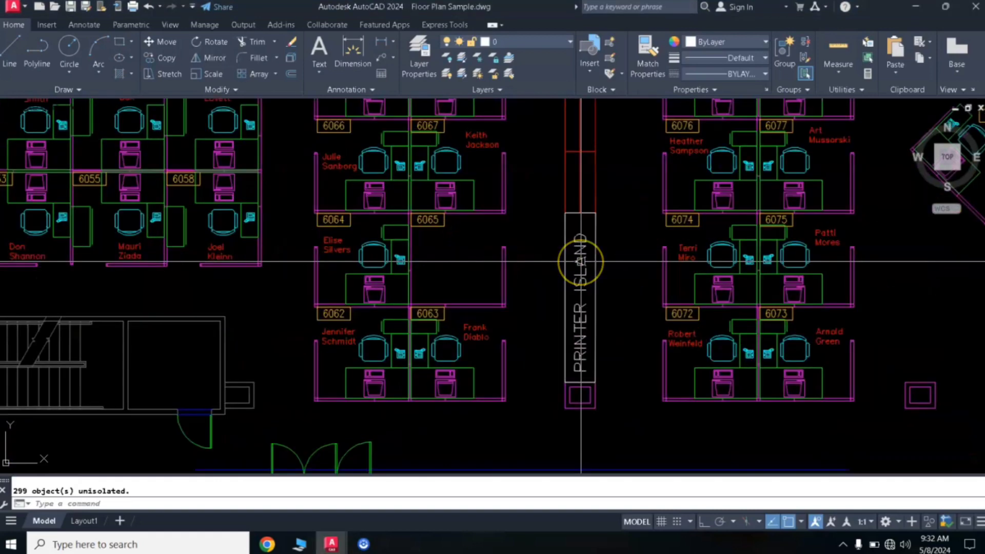
scroll(582, 263, down, 2)
scroll(560, 233, up, 1)
scroll(569, 239, down, 4)
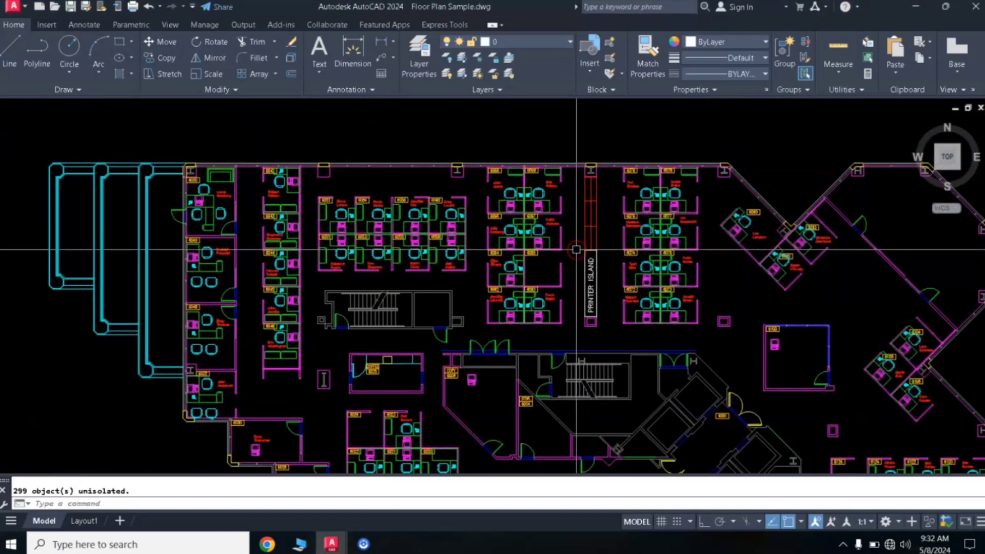
scroll(577, 246, up, 3)
scroll(577, 247, down, 2)
middle_drag(575, 242, 550, 243)
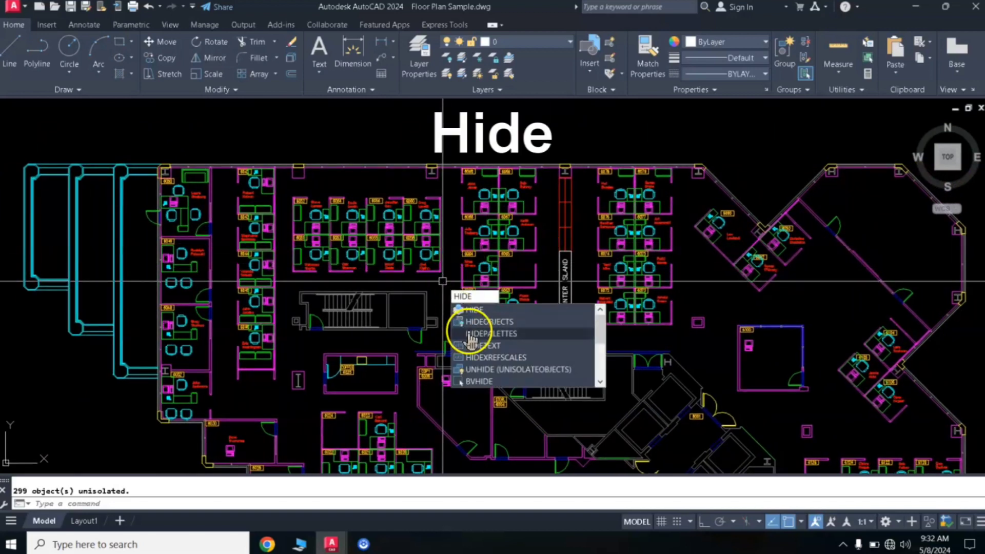
Hide the eight-cubicle block above the west stairwell and the isolated square room east of the building core using HIDEOBJECTS.
click(479, 319)
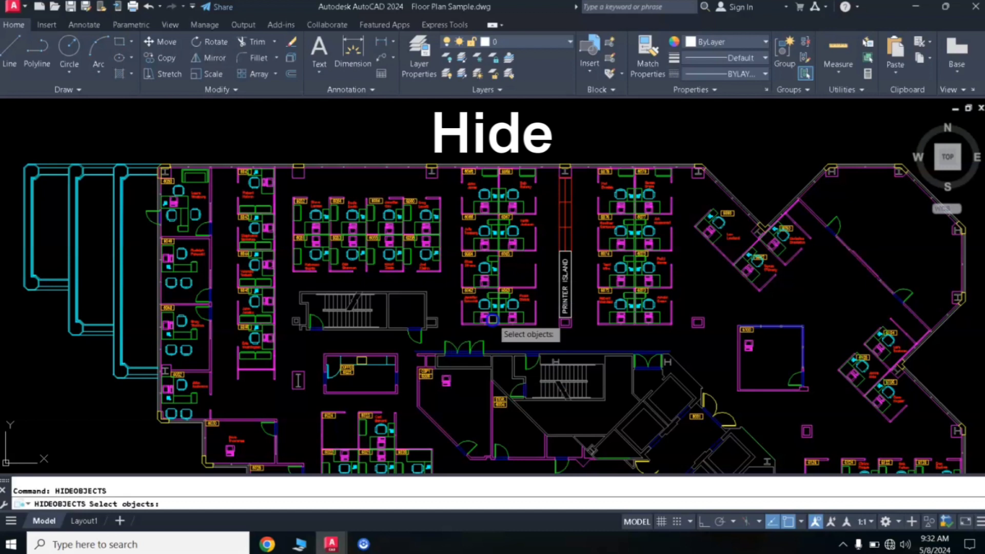
click(289, 190)
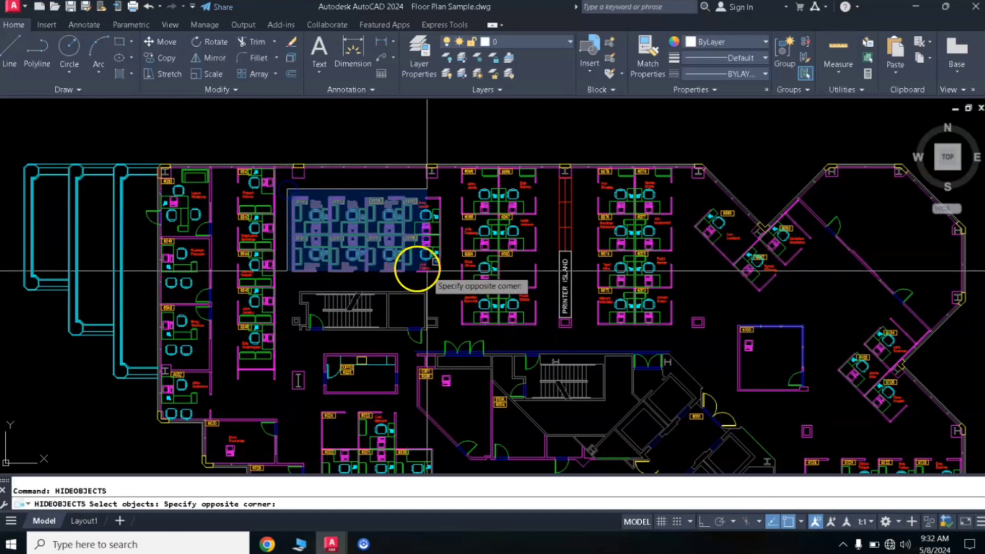
click(443, 277)
click(728, 307)
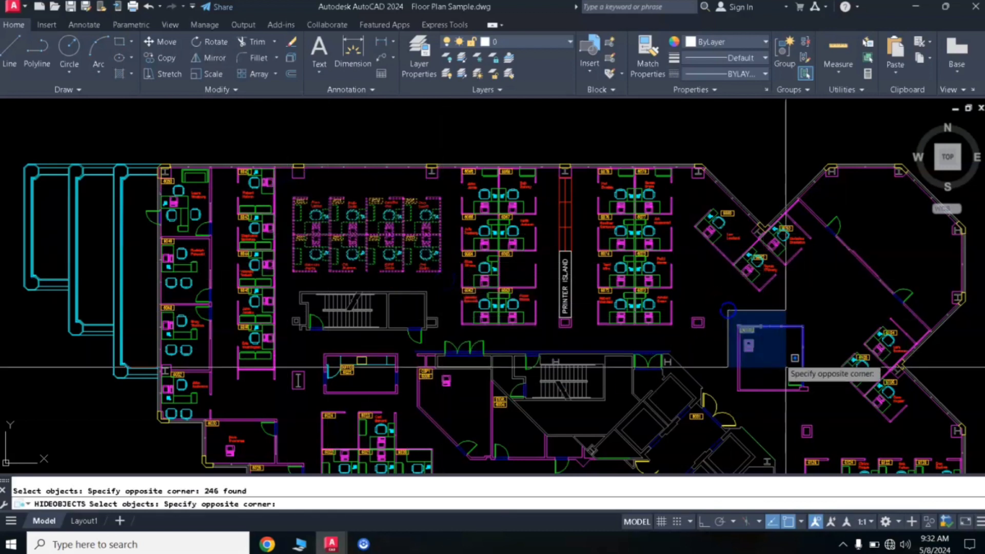
click(819, 402)
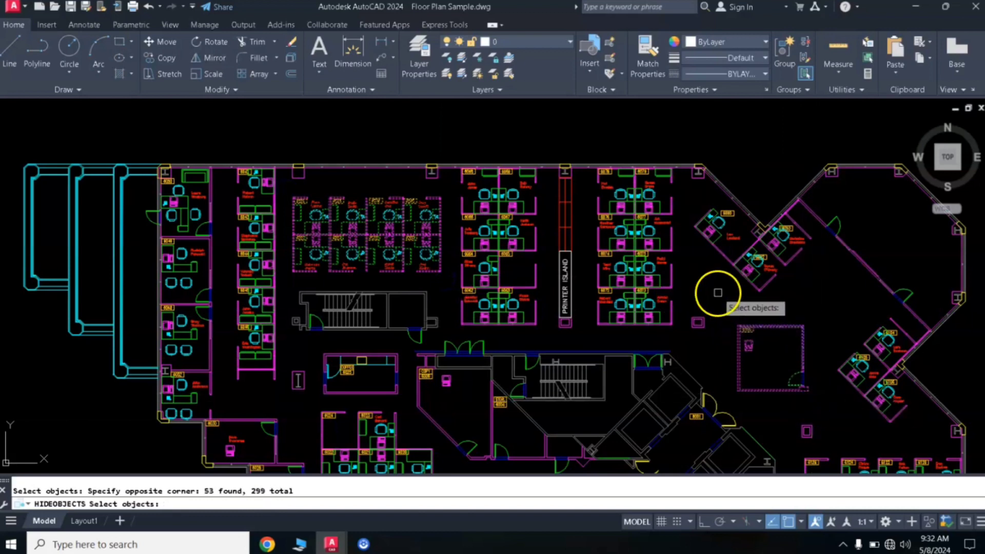
key(Return)
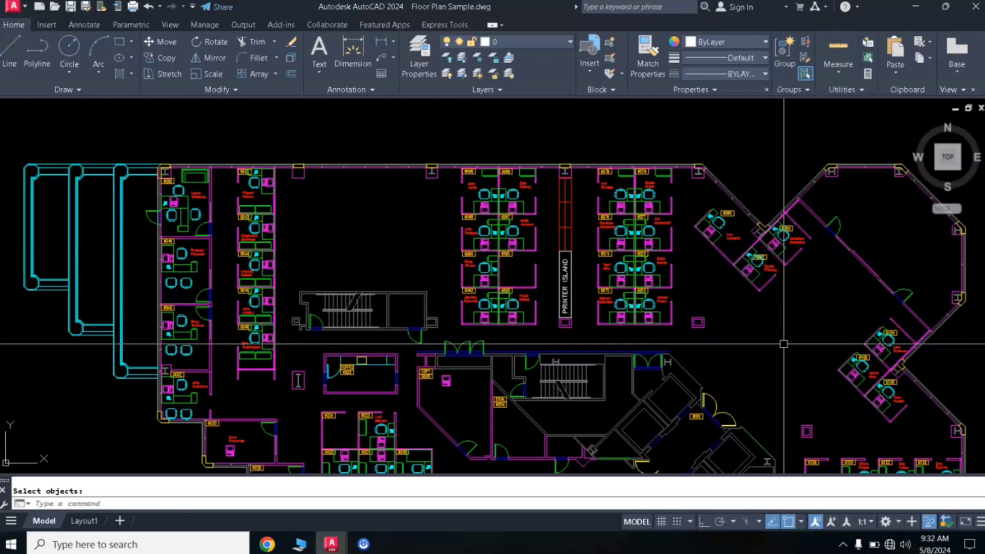
Restore all hidden objects in the floor plan with UNHIDE (UNISOLATEOBJECTS).
text(UNHIDE)
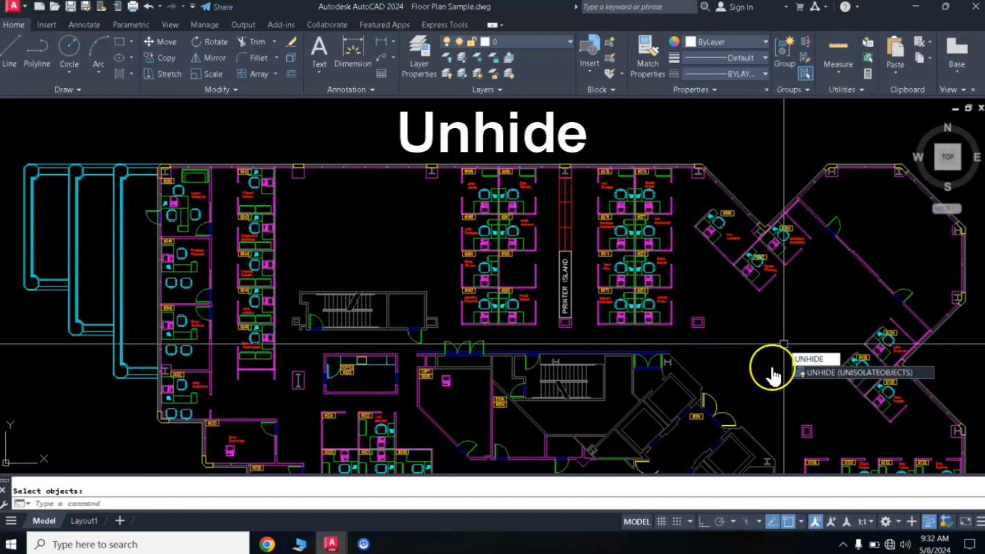
click(817, 376)
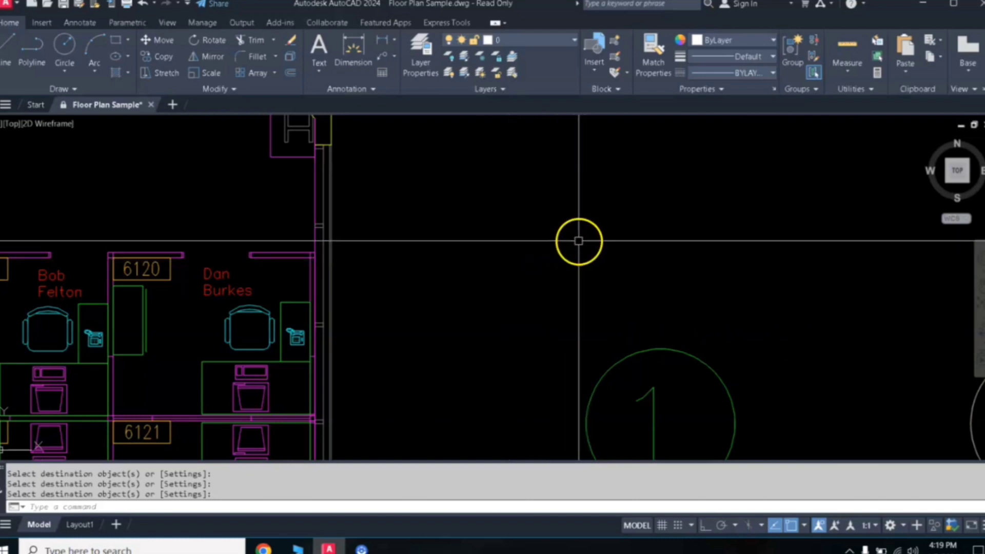
Draw a vertical line with Ortho on in the empty space outside the building, above the numbered circle 1.
scroll(536, 245, down, 2)
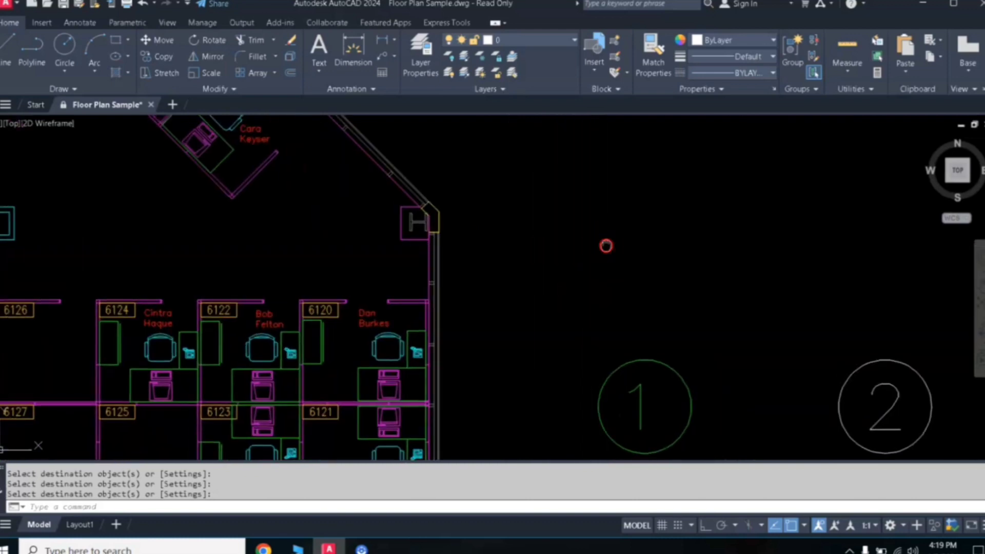
middle_drag(605, 244, 490, 296)
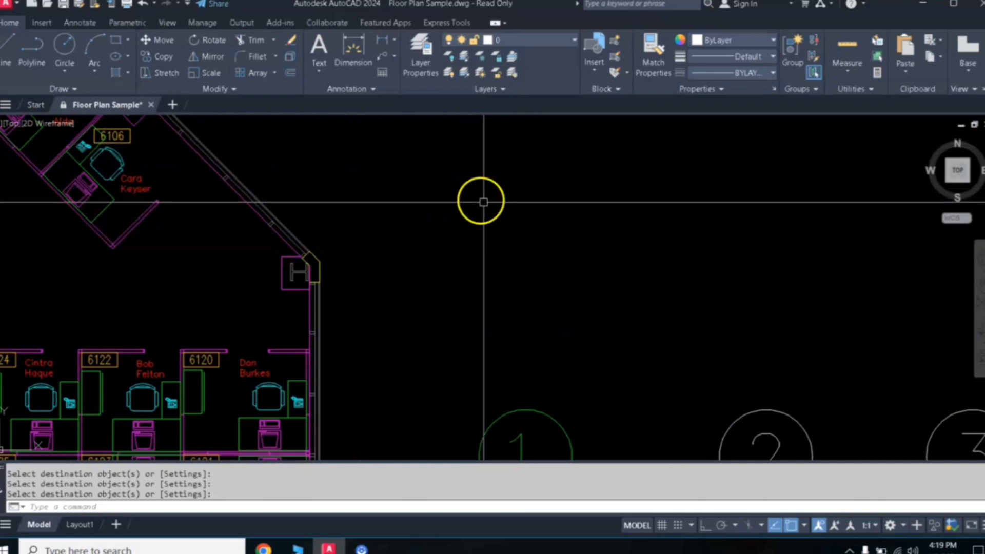
key(Return)
text(L)
key(Return)
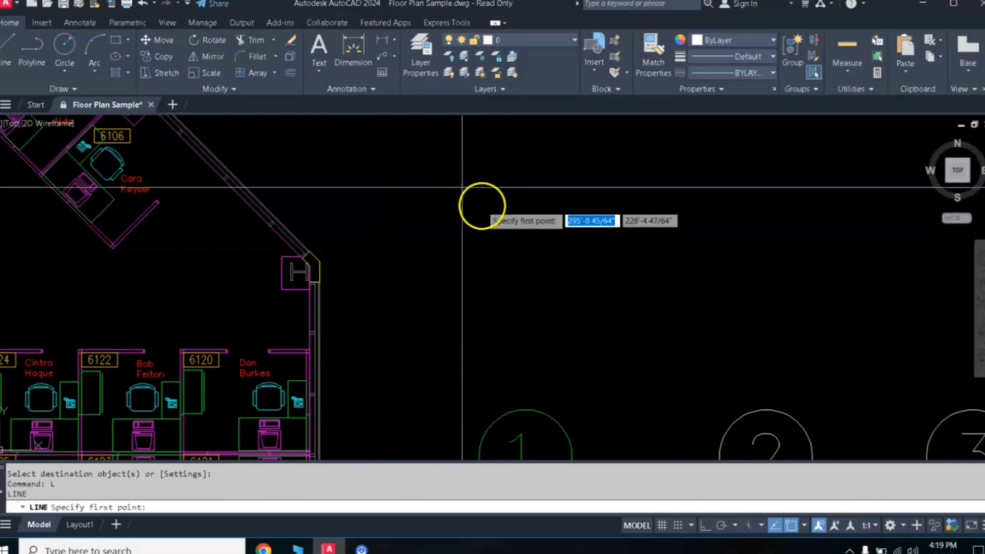
click(459, 172)
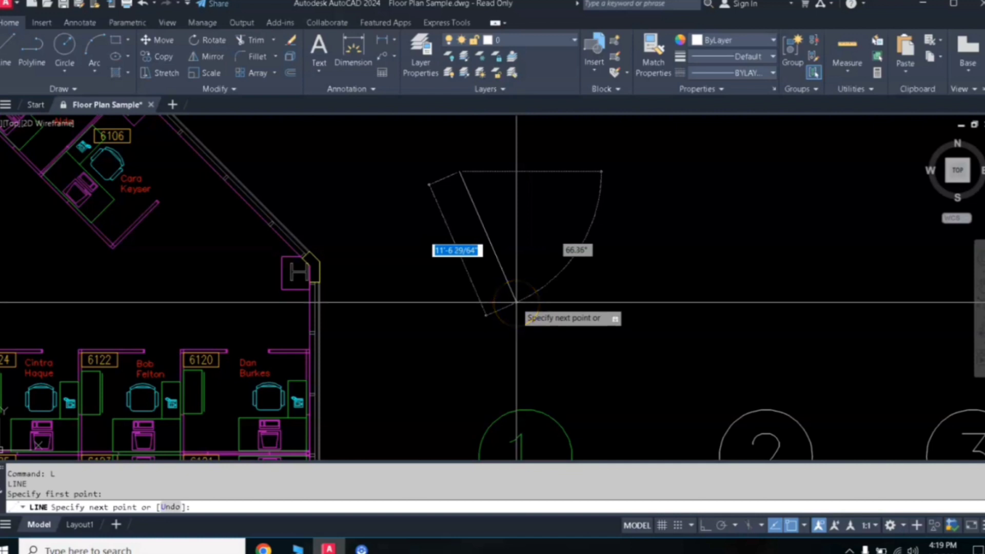
key(F8)
click(531, 309)
key(Return)
Draw a horizontal line crossing the upper part of the vertical line, and a second vertical line crossing near its east end.
key(Return)
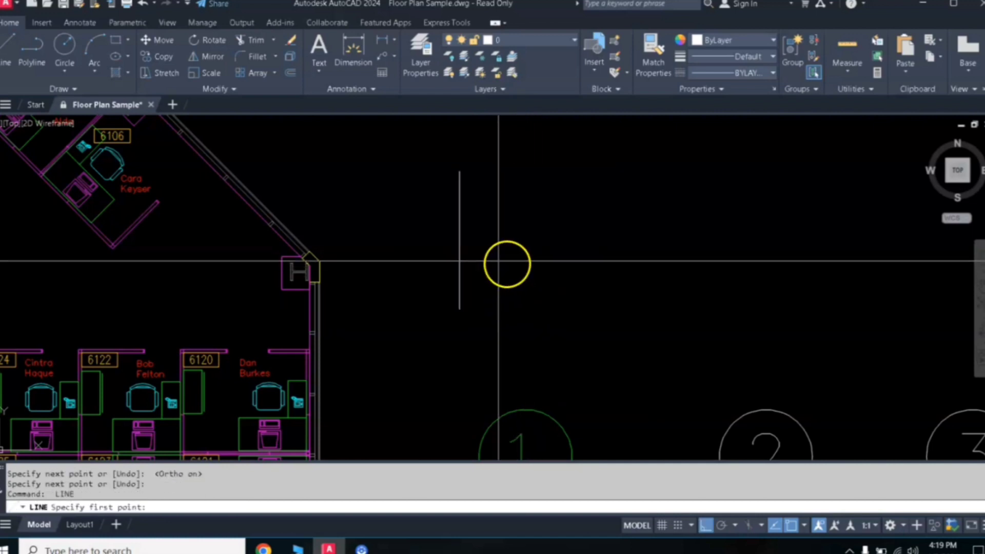
click(431, 209)
click(588, 242)
key(Return)
key(Return)
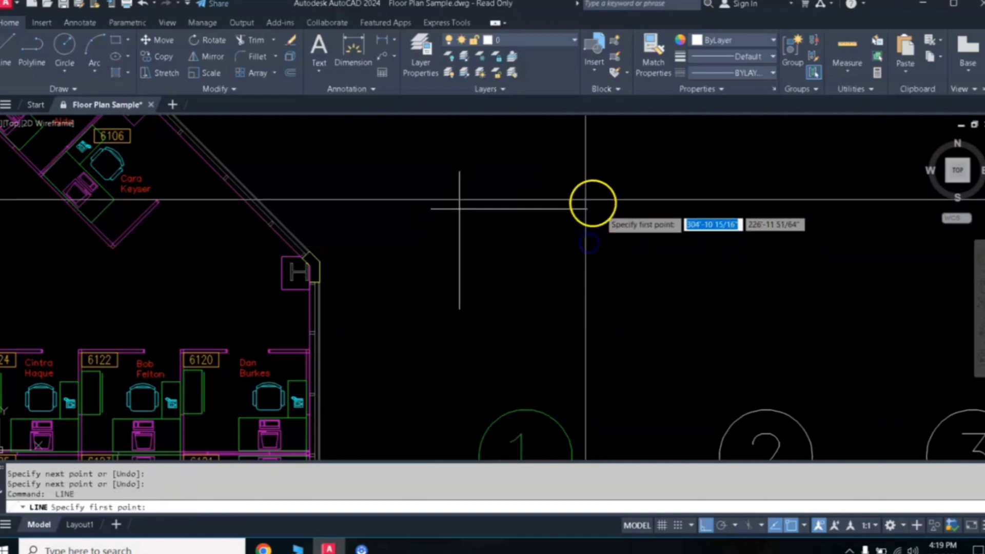
click(573, 181)
click(572, 266)
key(Return)
Draw a lower horizontal line across both vertical lines, enclosing a rectangle with overhanging line ends.
key(Return)
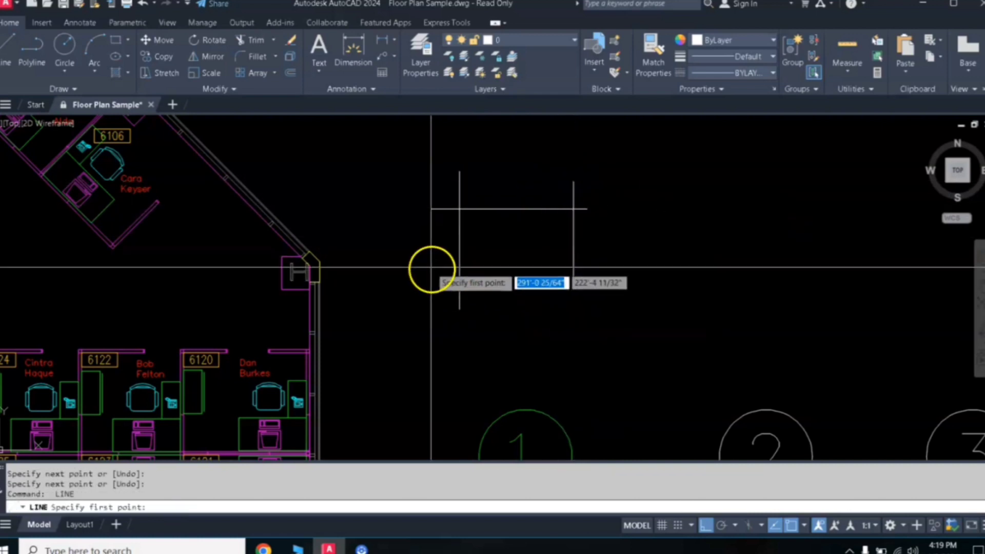
click(432, 267)
click(633, 267)
key(Return)
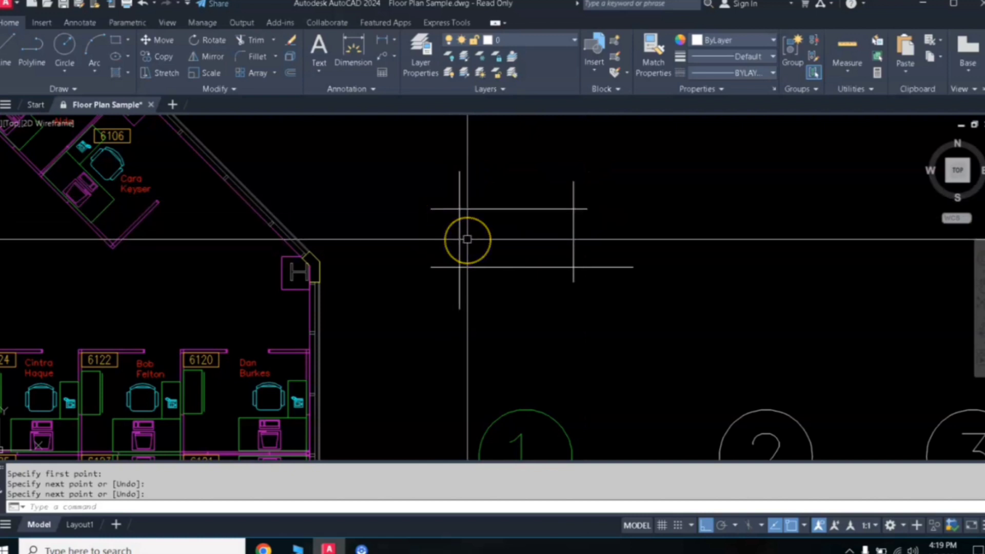
Trim off all the line ends that overhang the four corners, leaving a closed rectangle.
text(tr)
key(space)
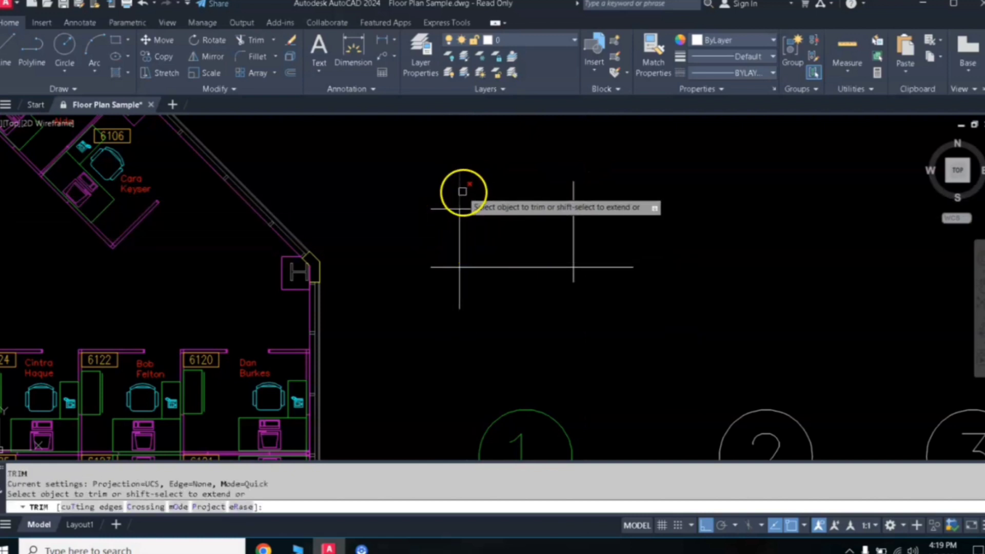
click(460, 191)
click(444, 209)
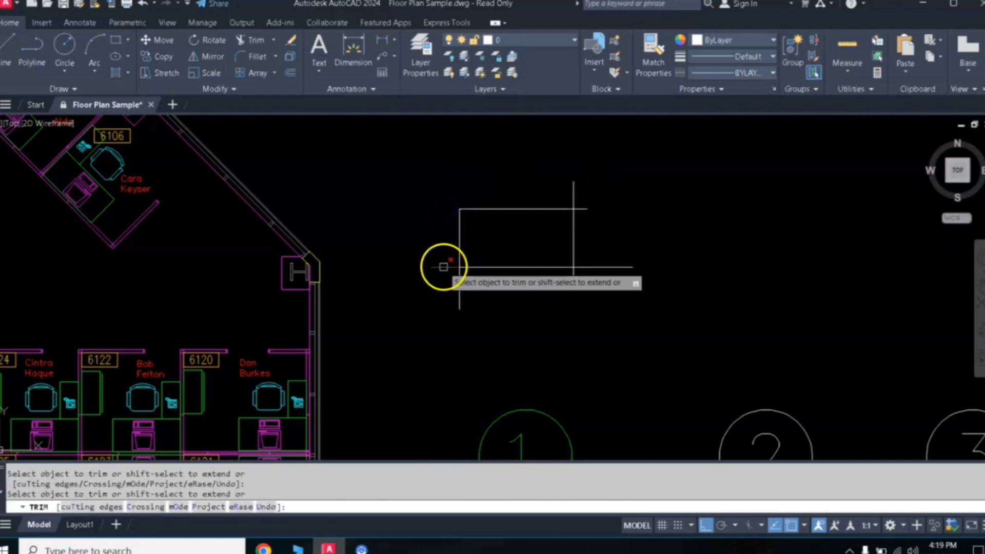
click(460, 288)
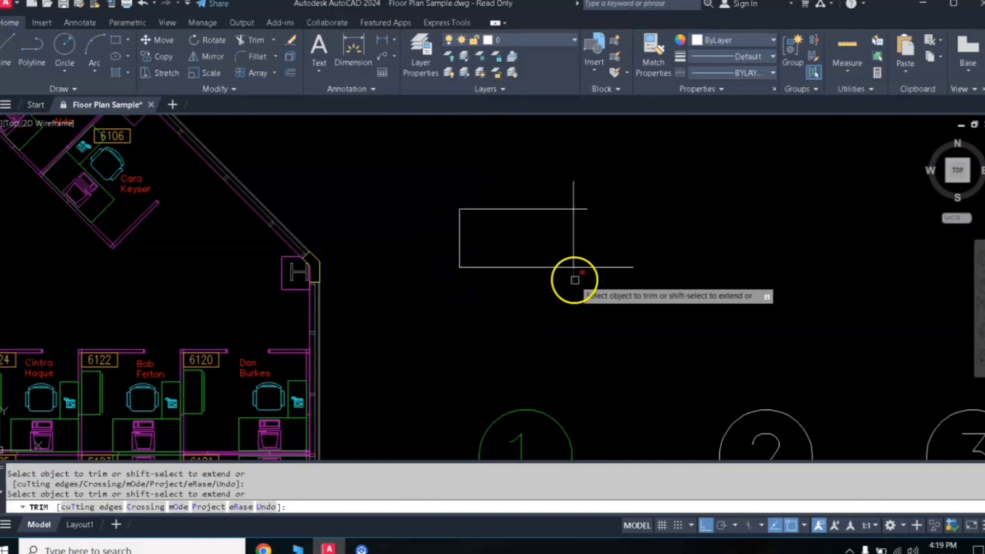
click(590, 267)
click(581, 209)
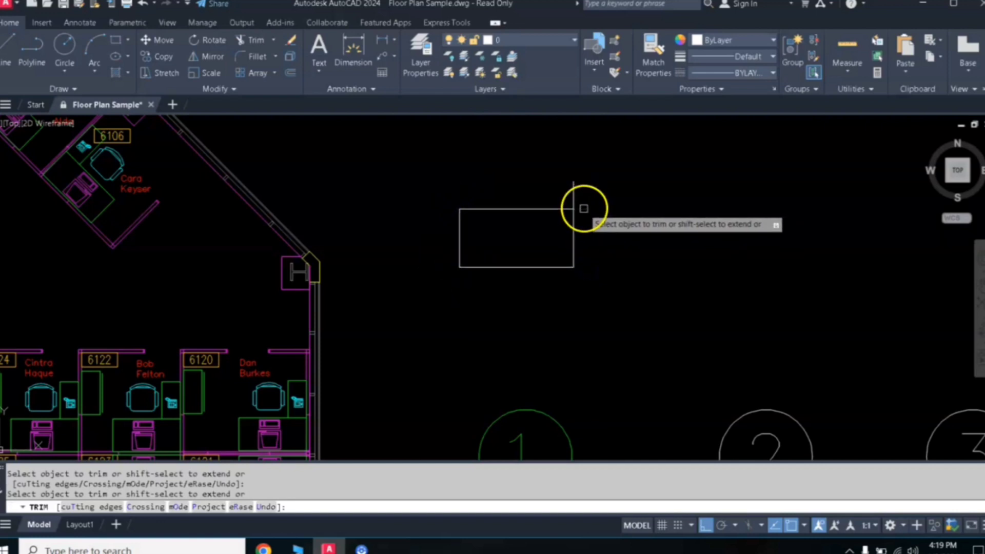
click(575, 190)
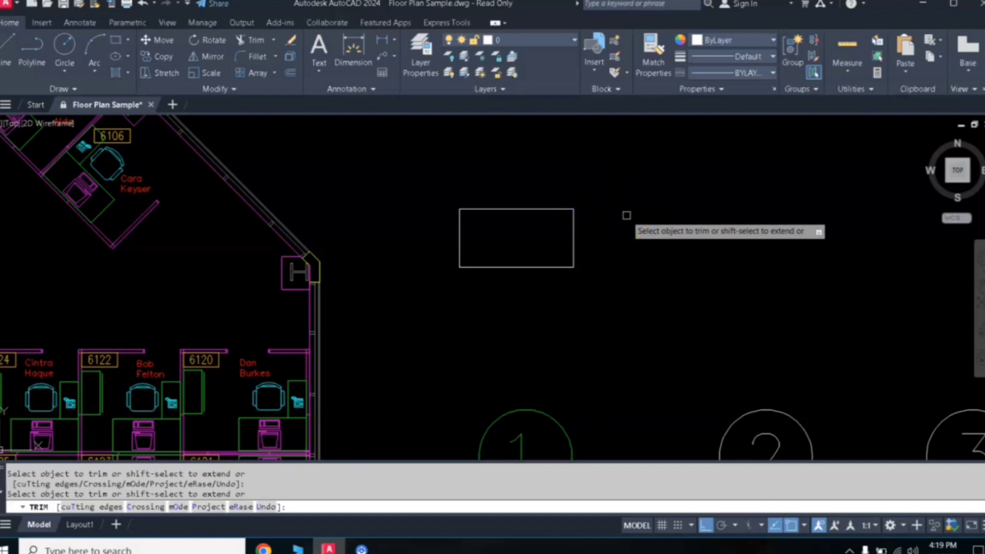
right_click(610, 215)
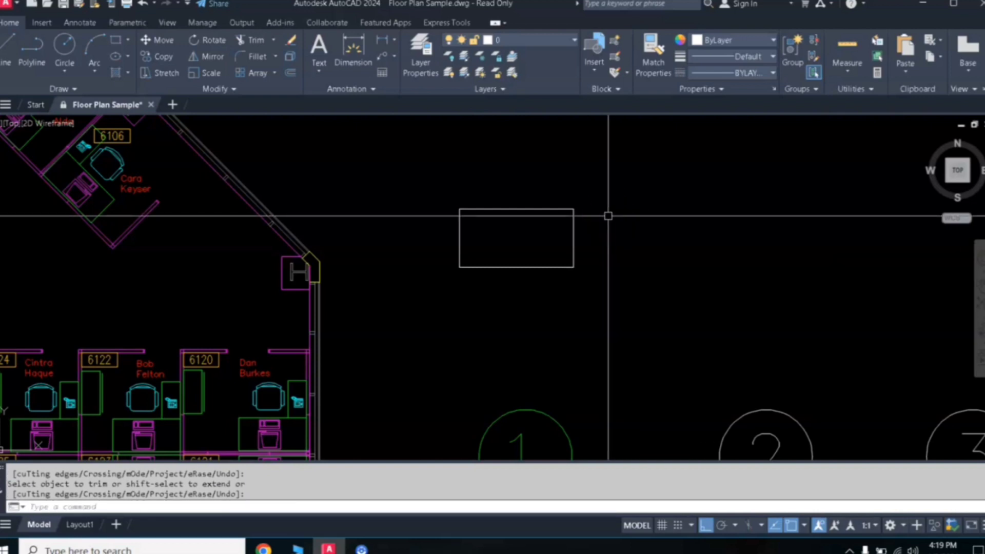
Undo the whole trim of the overhanging line ends.
click(601, 237)
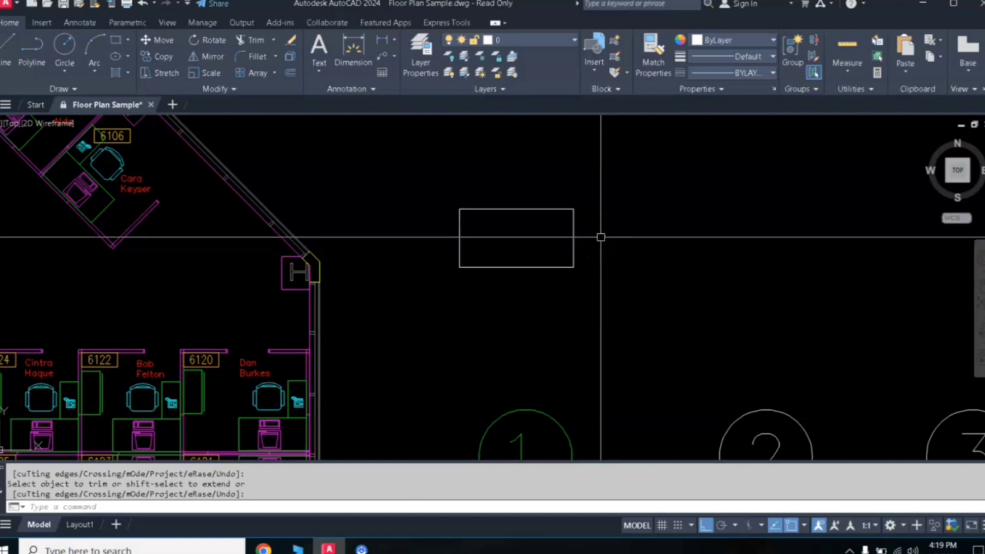
key(Return)
click(527, 229)
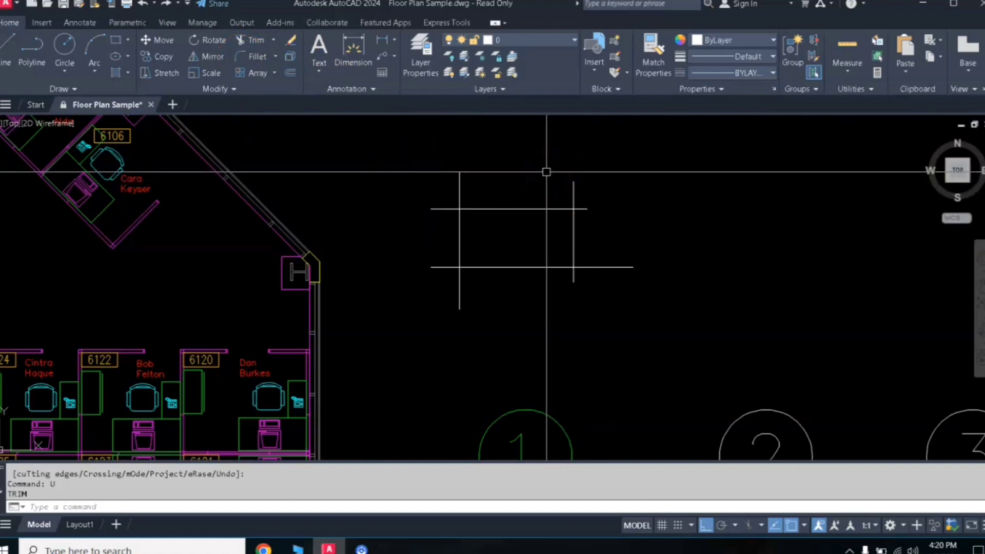
Use Fillet with the Multiple option to clean up all four corners of the crossing lines into a closed rectangle.
key(Return)
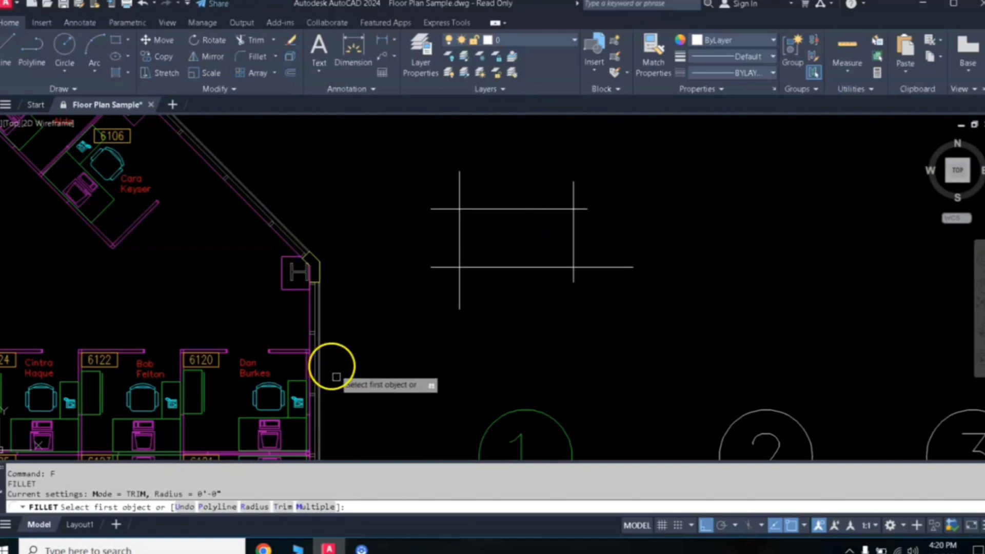
click(320, 507)
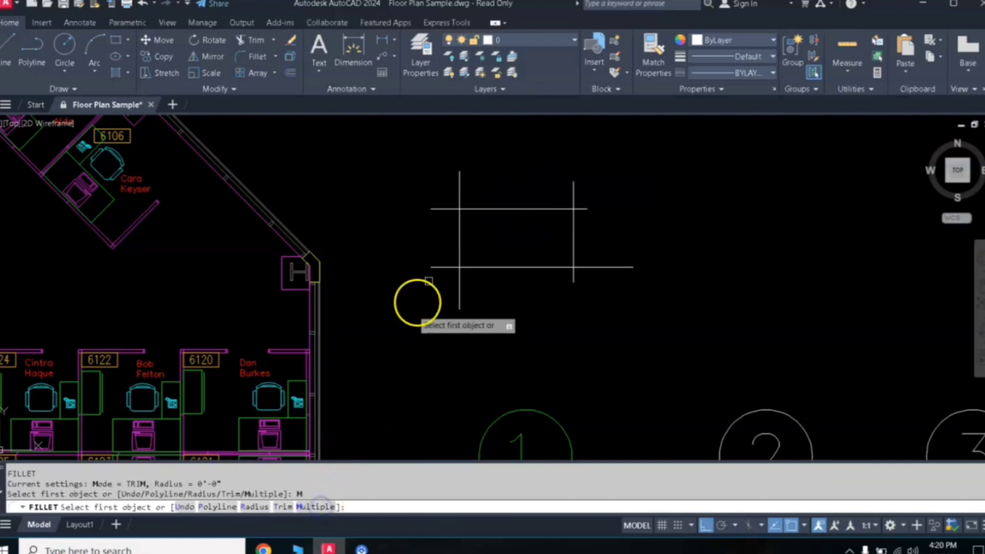
click(475, 209)
click(459, 228)
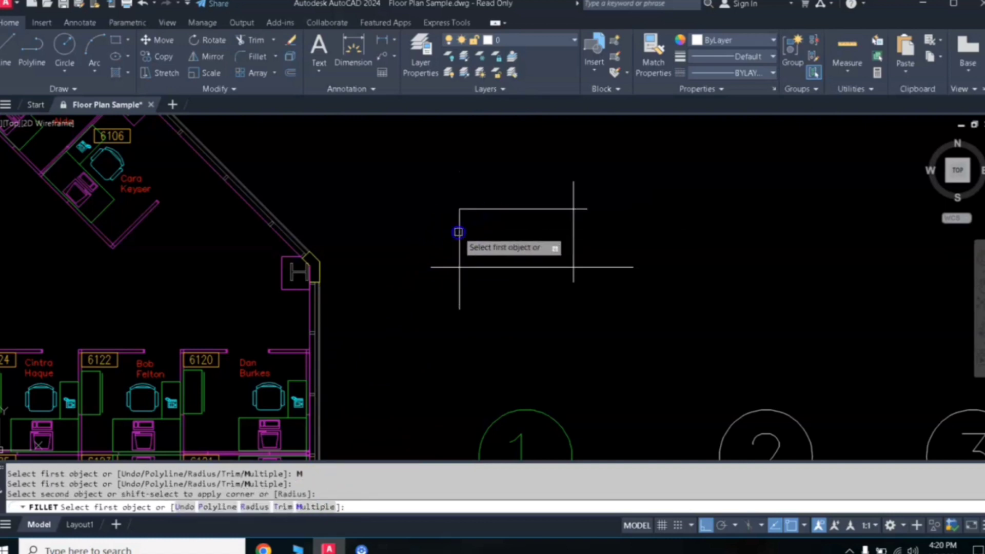
click(460, 243)
click(479, 267)
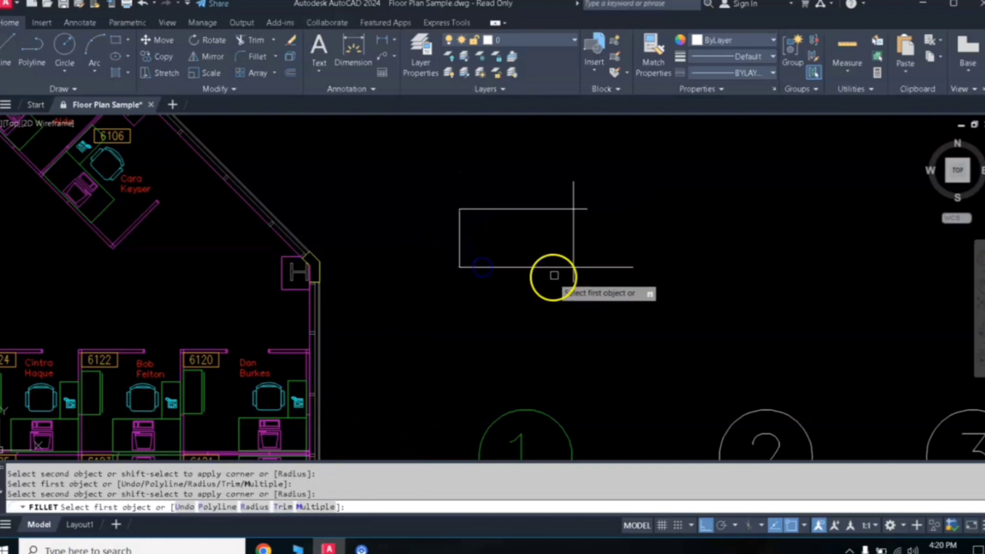
click(554, 267)
click(573, 239)
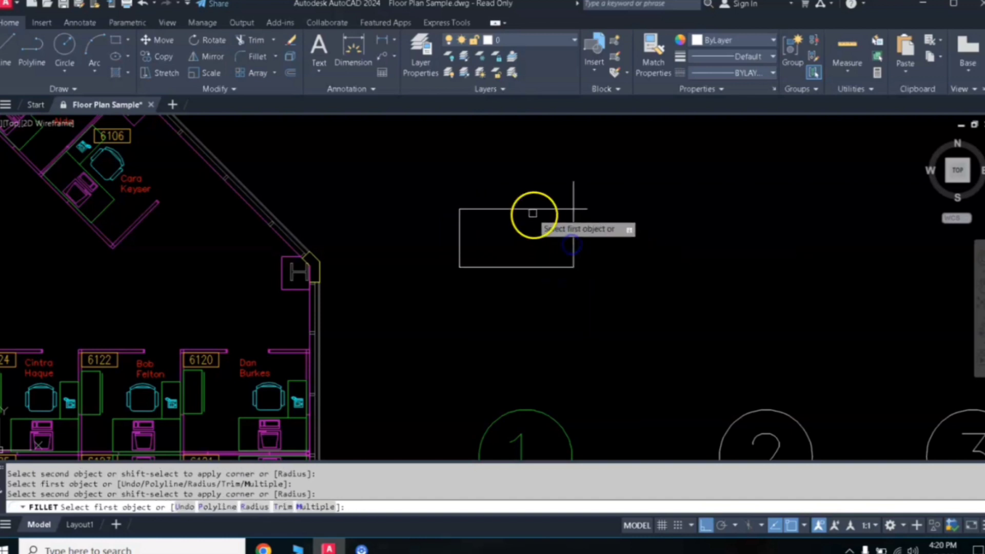
click(532, 211)
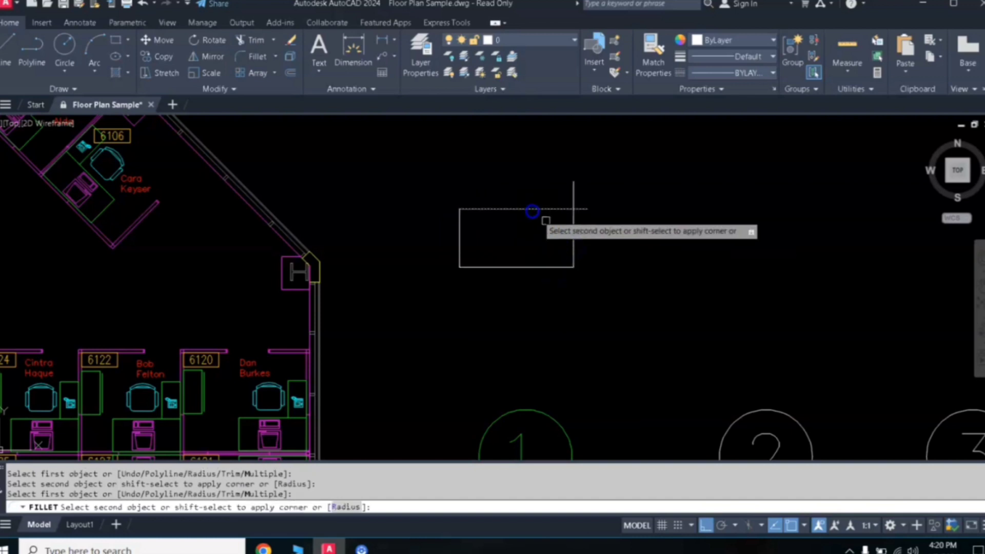
click(572, 230)
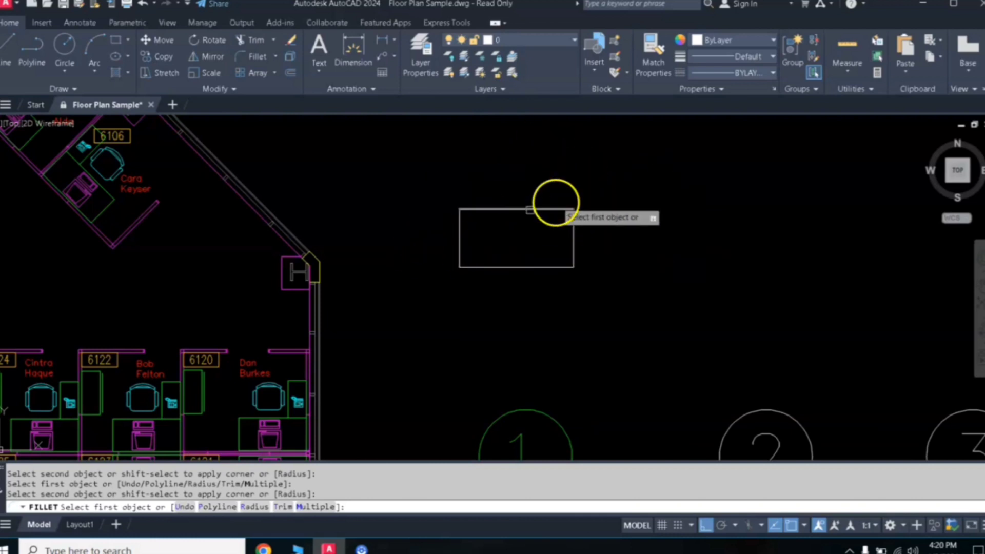
key(Return)
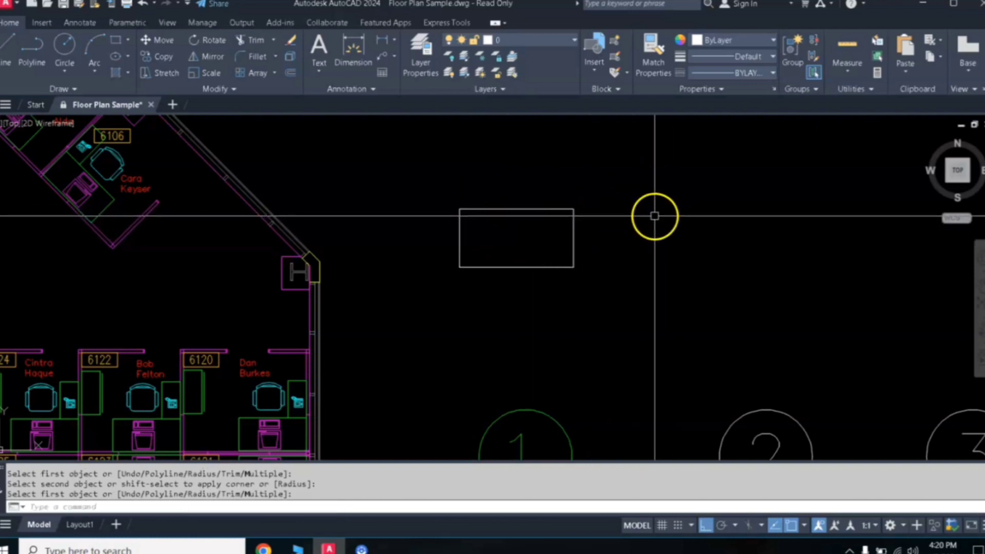
Draw a short horizontal line northeast of the rectangle and a separate vertical line below its west end, leaving a gap between them.
text(L)
key(Return)
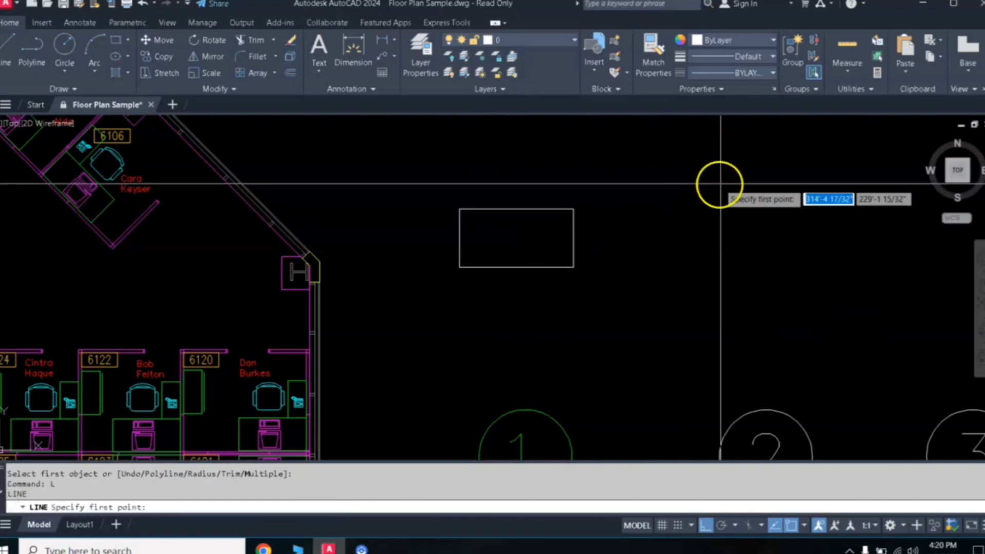
click(760, 181)
click(686, 200)
key(Return)
key(Return)
click(640, 208)
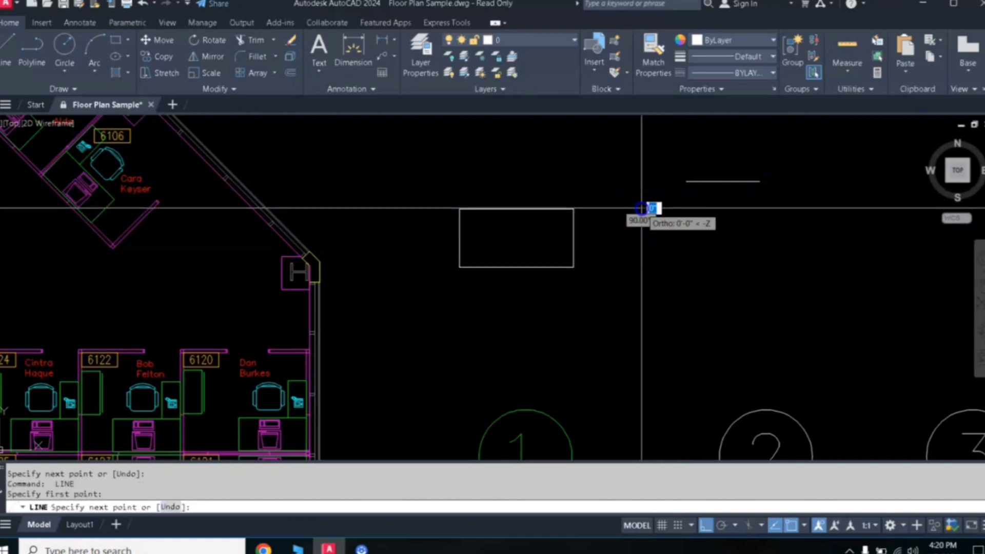
click(642, 263)
key(Return)
Draw a lower horizontal line and an east vertical line, completing four separate rectangle sides with open corners.
key(Return)
click(681, 295)
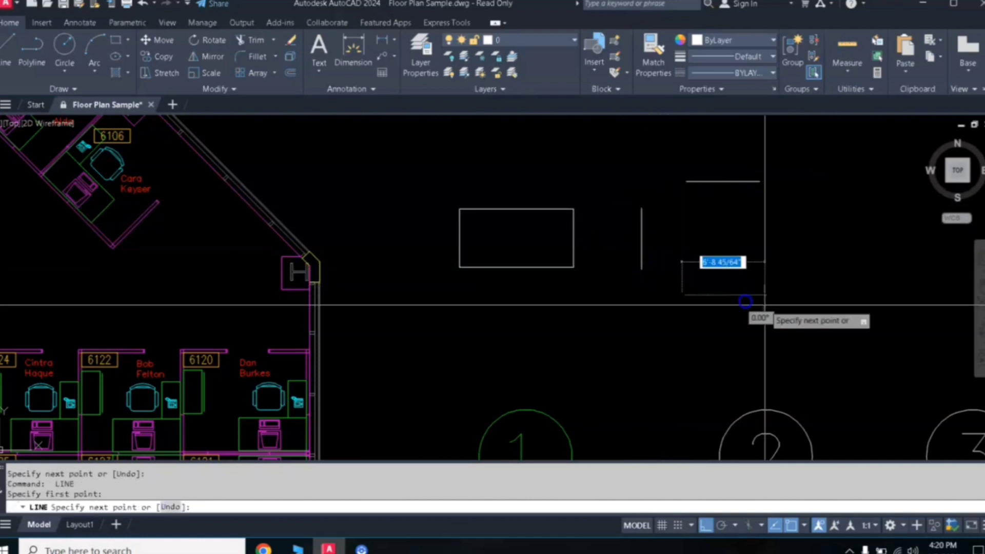
click(759, 296)
key(Return)
key(Return)
click(804, 263)
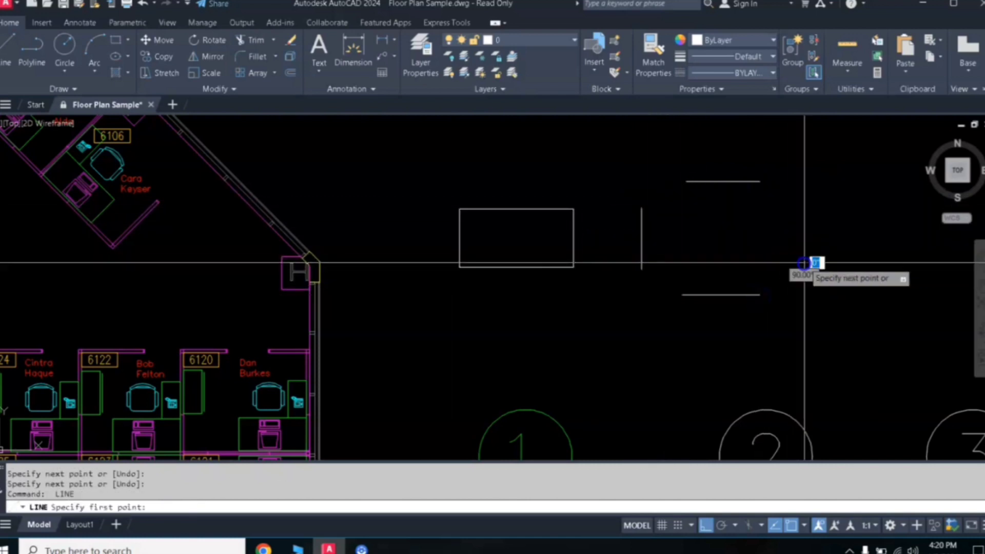
click(804, 204)
key(Return)
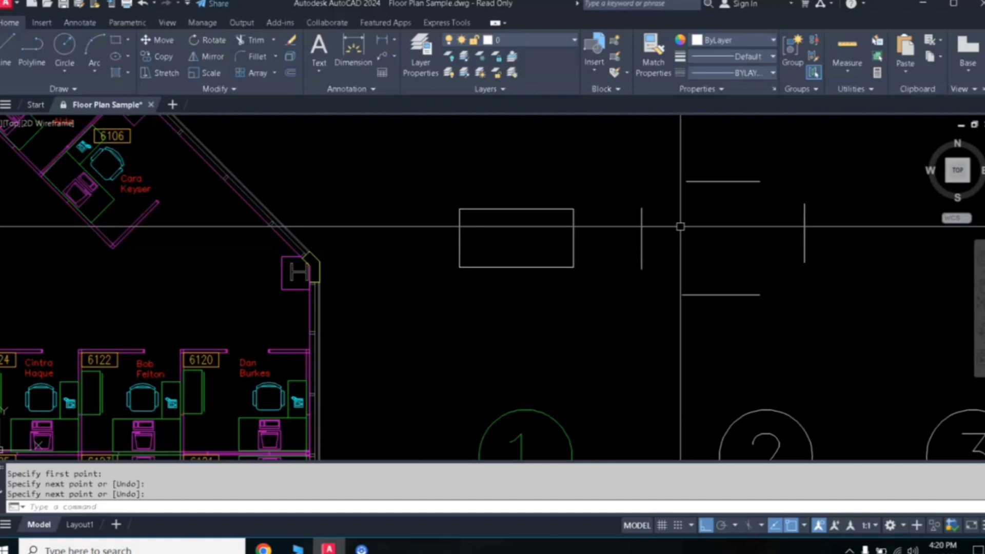
Join the four separate lines at all their open corners into a closed rectangle, using Fillet with the Multiple option.
text(f)
key(Return)
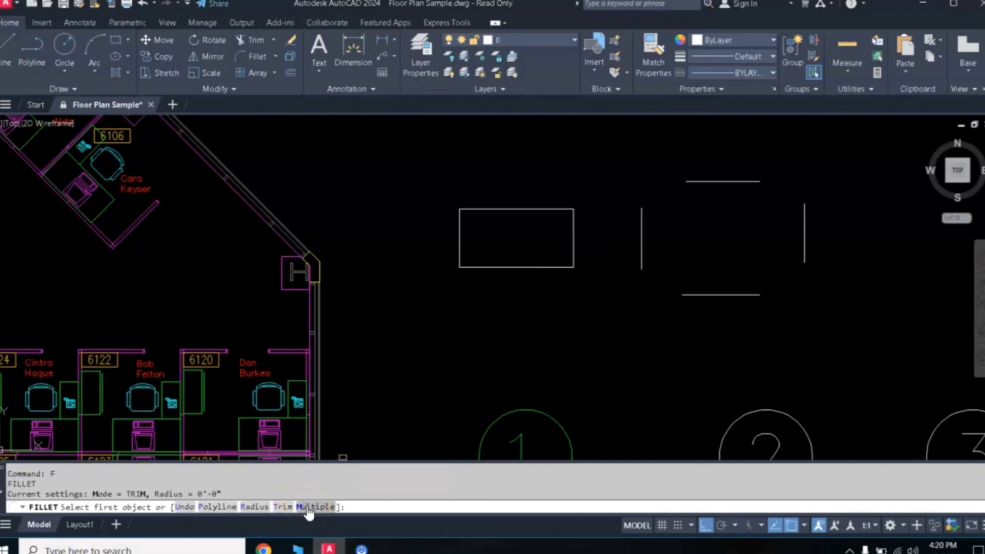
click(309, 507)
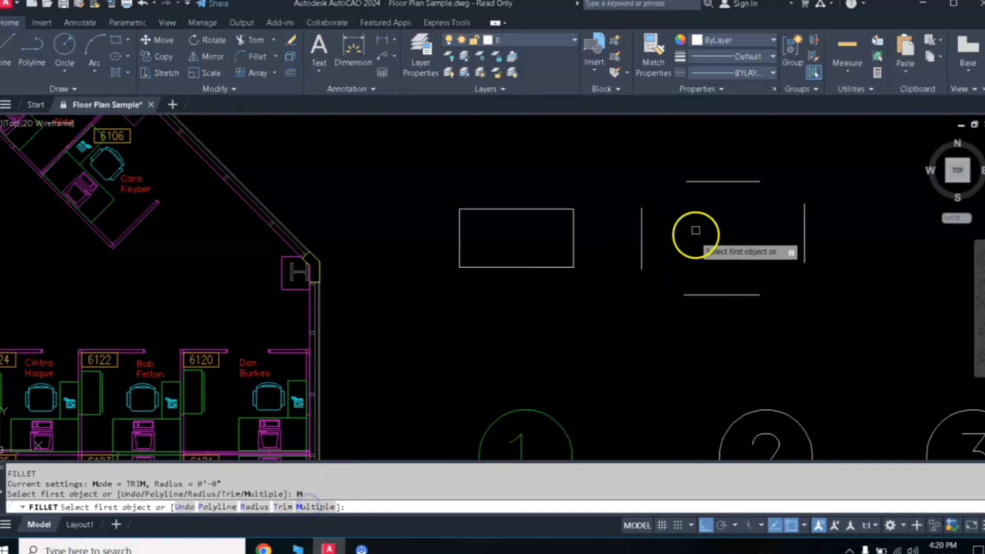
click(702, 182)
click(641, 217)
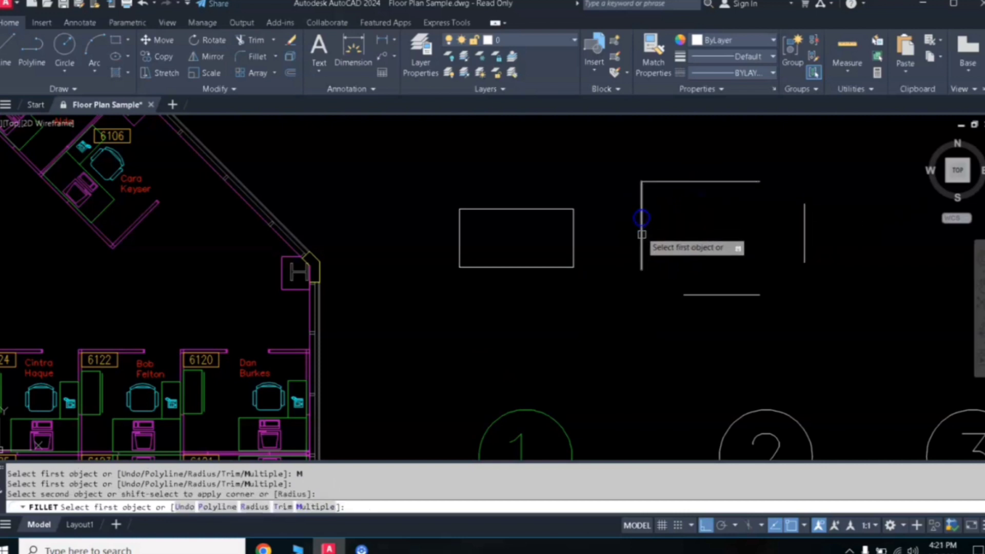
click(641, 231)
click(685, 295)
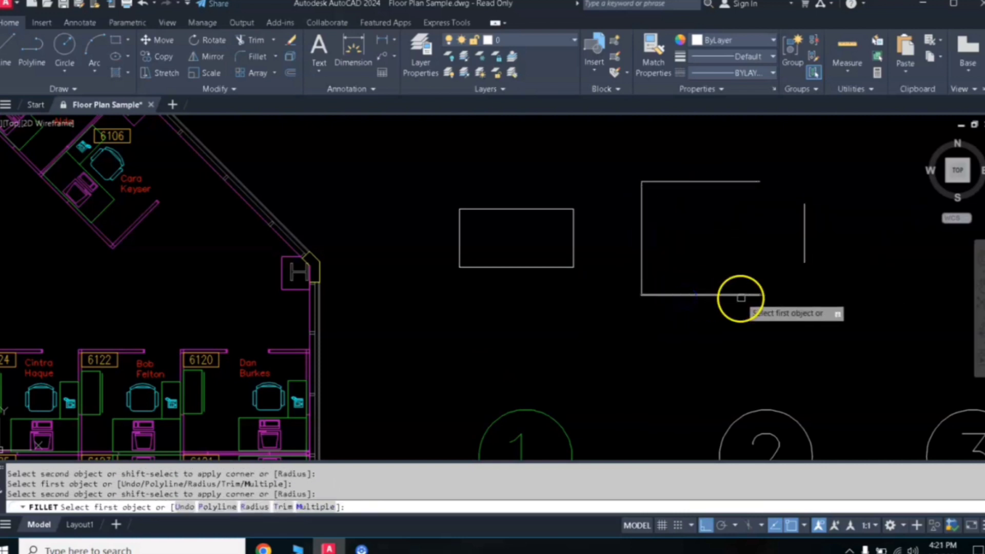
click(740, 297)
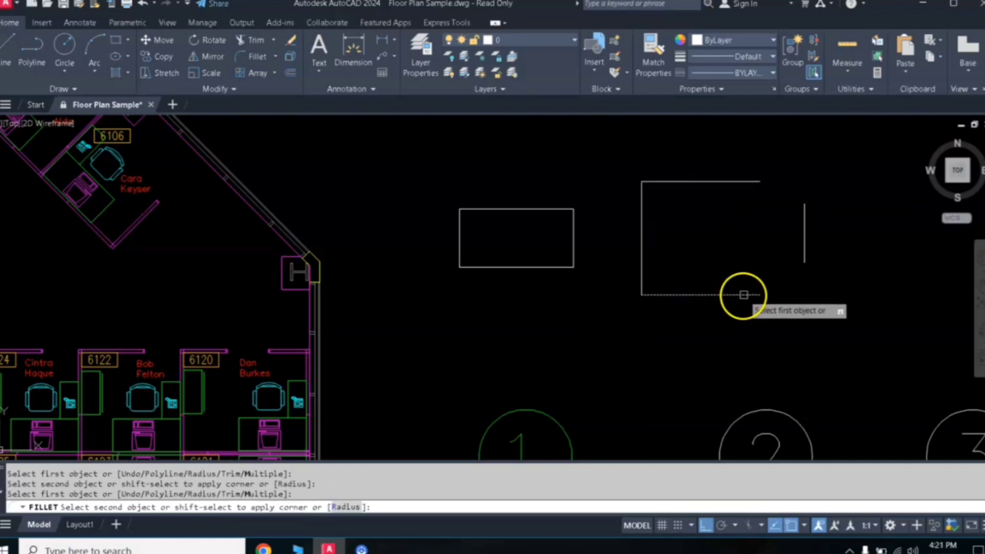
click(805, 248)
click(803, 215)
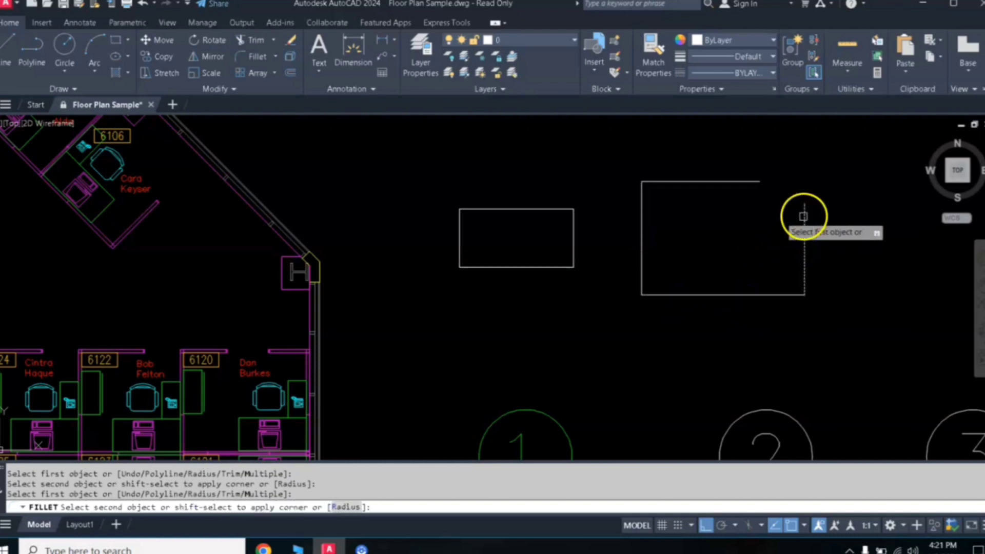
click(732, 181)
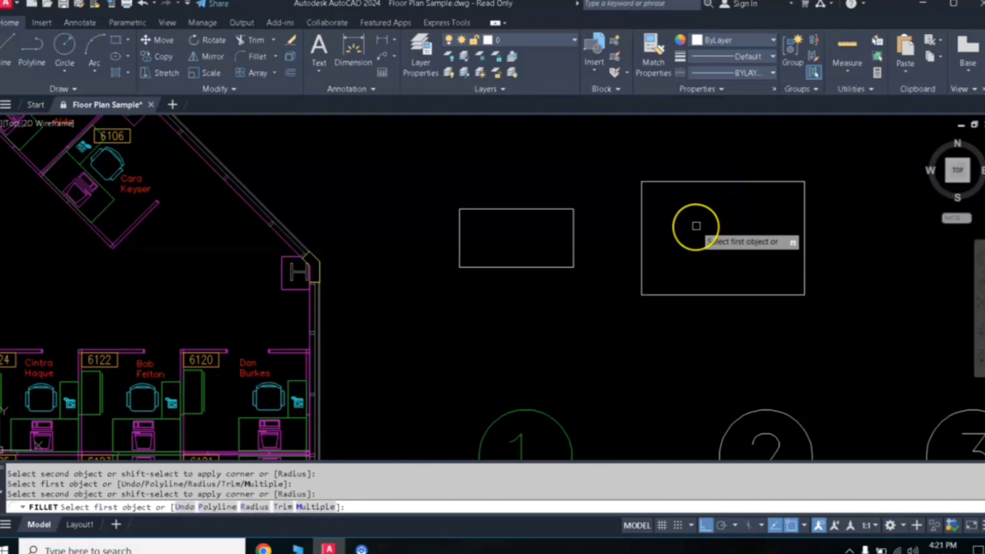
key(Return)
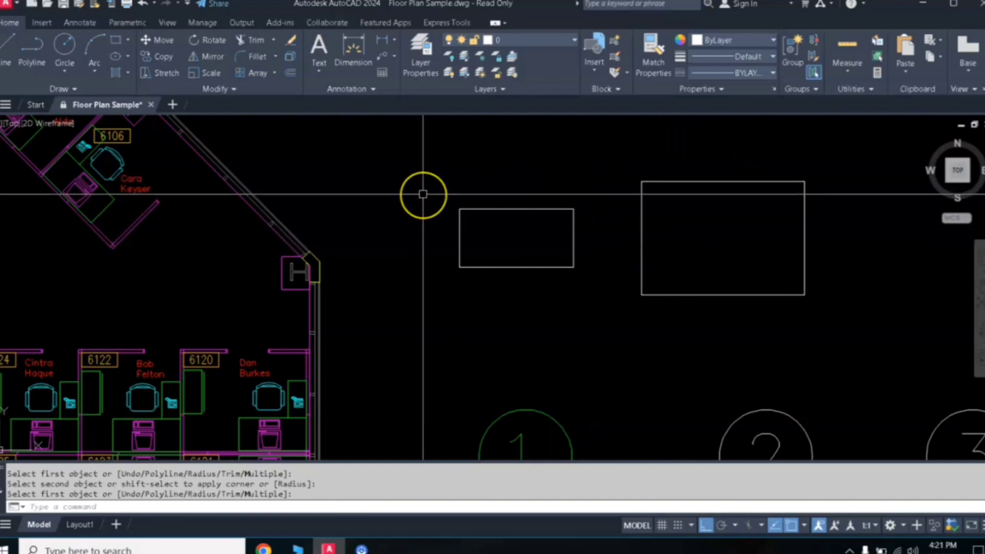
scroll(423, 194, down, 2)
middle_drag(399, 192, 469, 248)
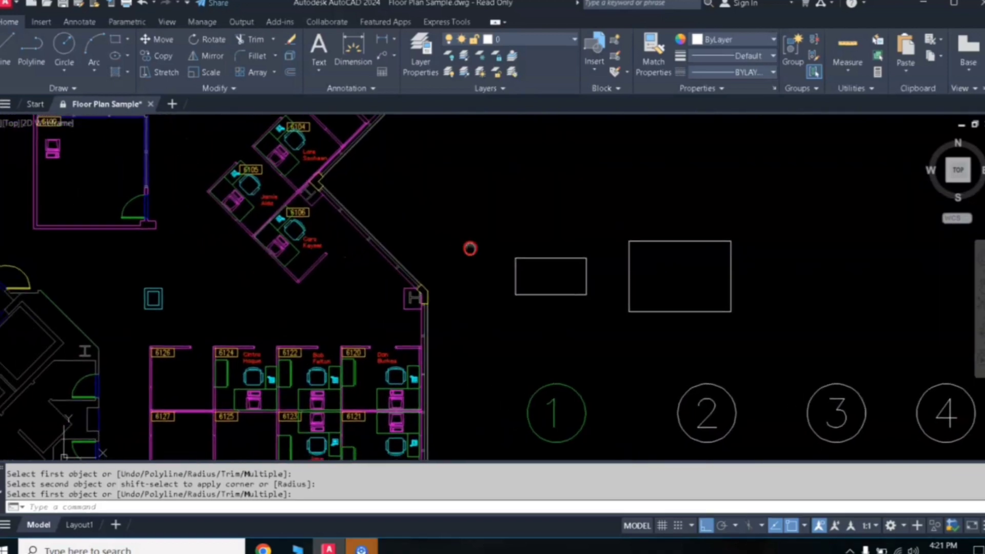
mouse_move(344, 295)
middle_down()
mouse_move(392, 235)
mouse_move(434, 267)
mouse_move(422, 277)
middle_up()
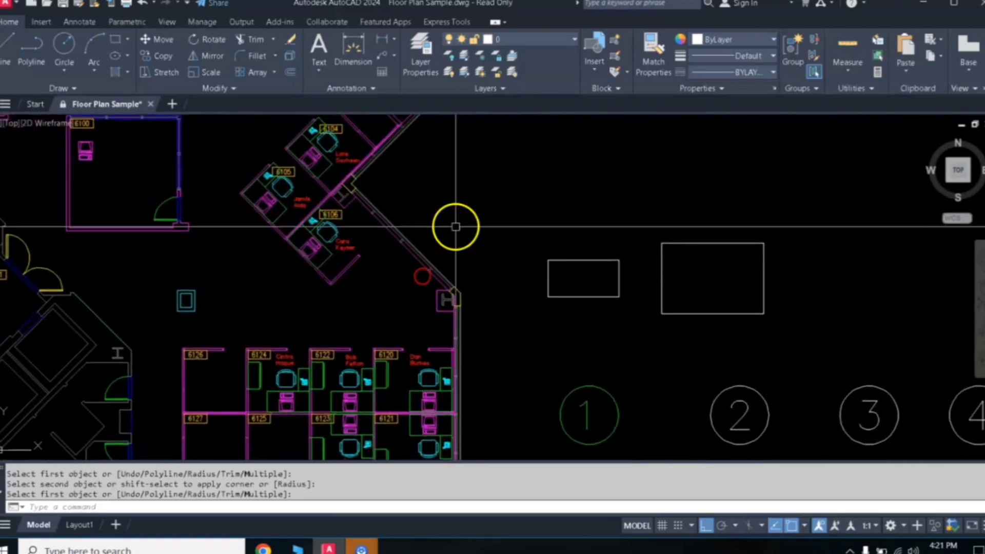
middle_drag(455, 227, 406, 259)
middle_drag(462, 217, 450, 236)
middle_drag(397, 309, 395, 229)
middle_drag(447, 211, 414, 243)
middle_drag(360, 277, 393, 252)
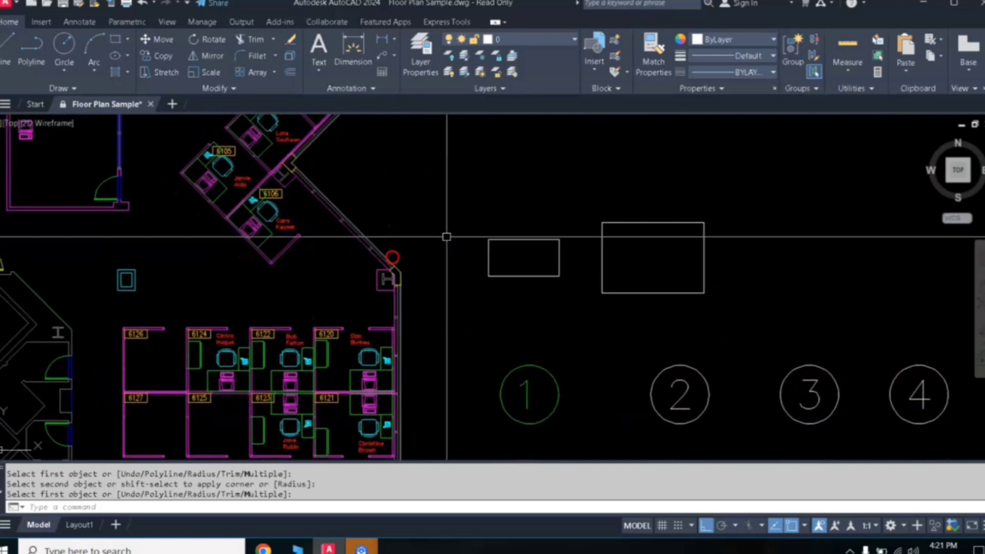
mouse_move(447, 236)
middle_down()
mouse_move(453, 220)
mouse_move(422, 225)
middle_up()
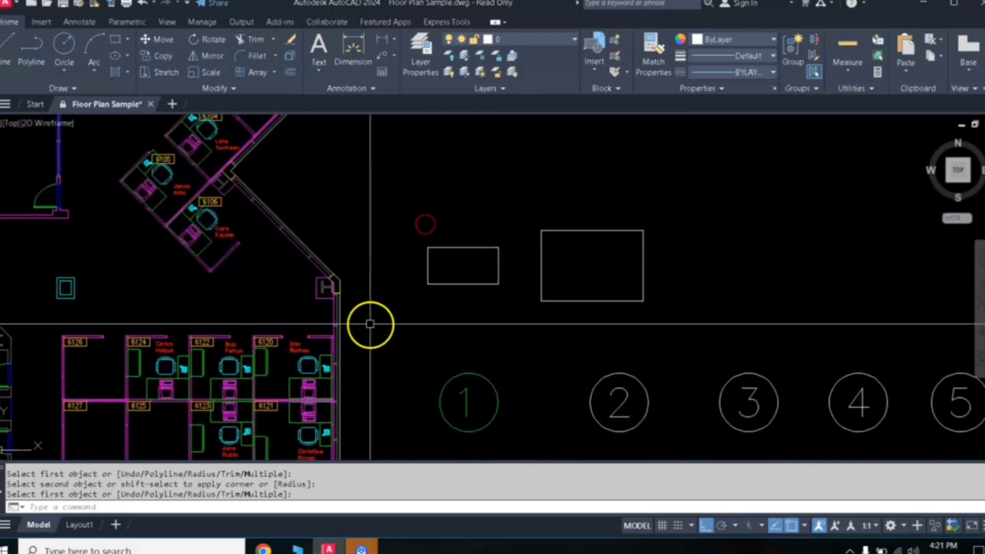
middle_drag(369, 325, 441, 279)
mouse_move(370, 326)
middle_down()
mouse_move(443, 280)
mouse_move(492, 312)
middle_up()
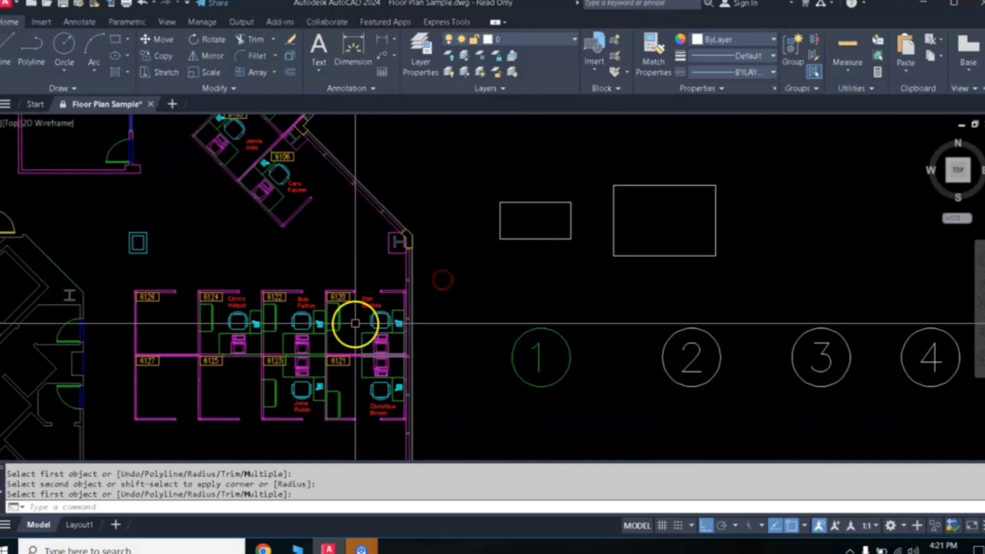
scroll(355, 323, up, 2)
middle_drag(503, 222, 477, 263)
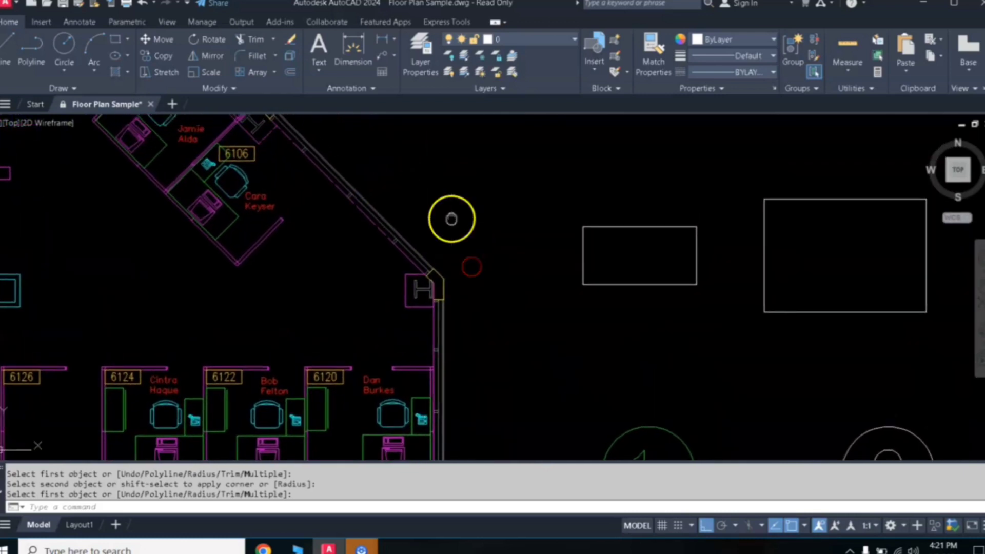
middle_drag(451, 220, 398, 246)
middle_drag(484, 220, 458, 233)
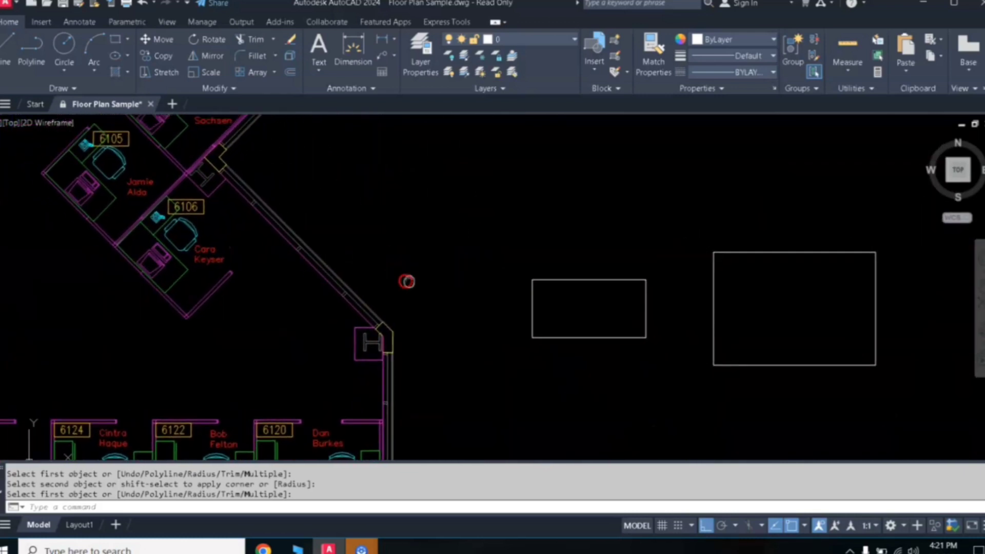